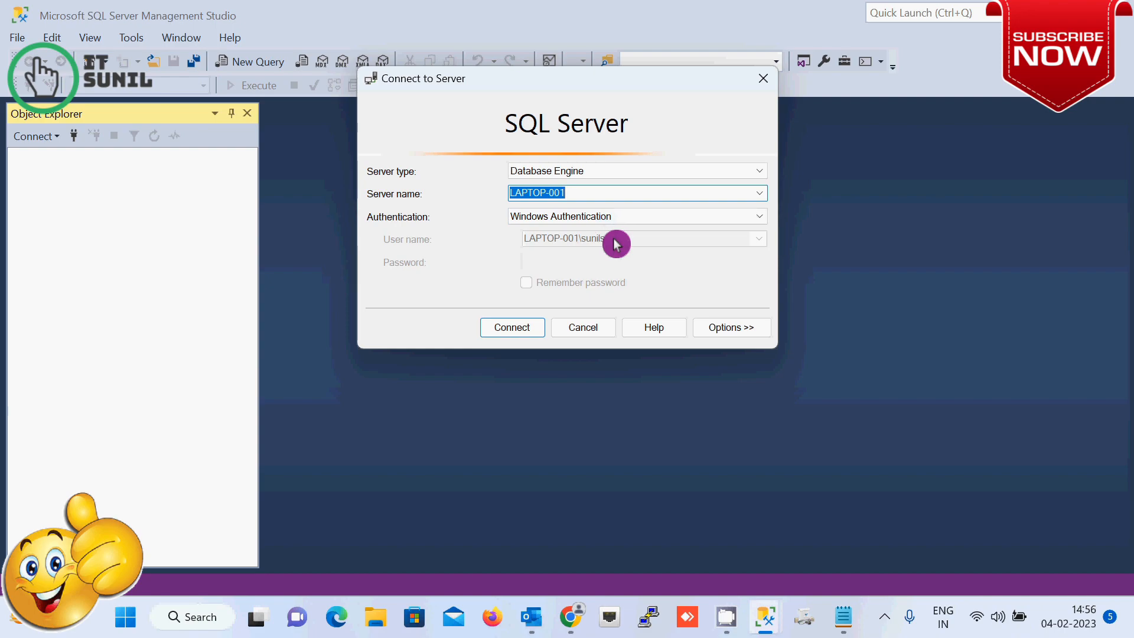
- Connect to the LAPTOP-001 database engine with Windows Authentication and list its databases
{"action": "left_click", "coordinate": [508, 329]}
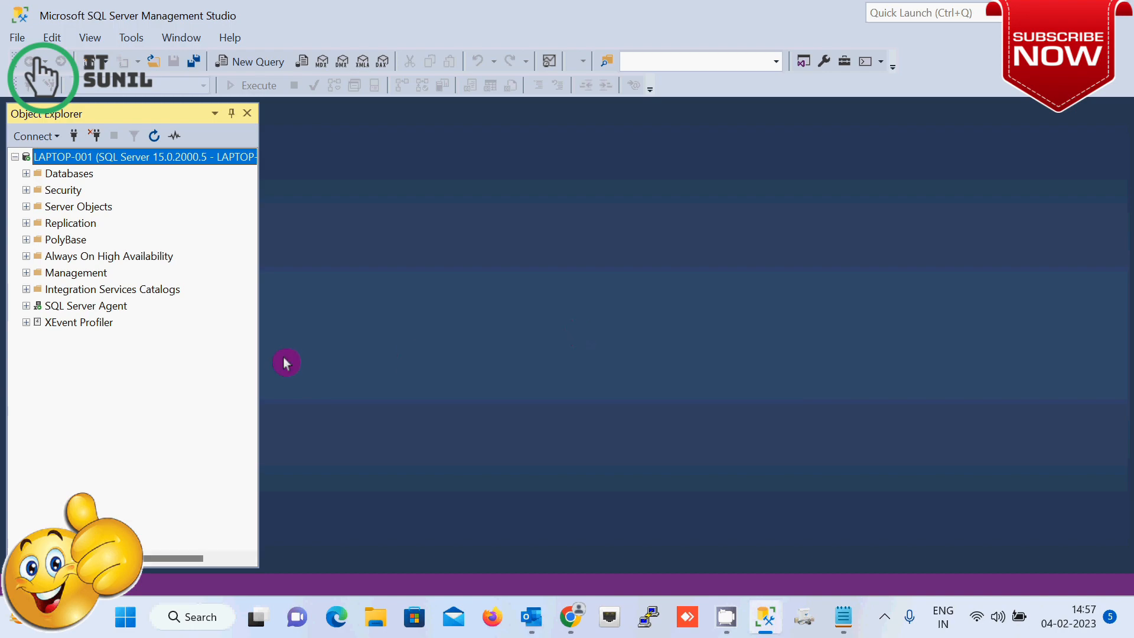
{"action": "left_click", "coordinate": [26, 173]}
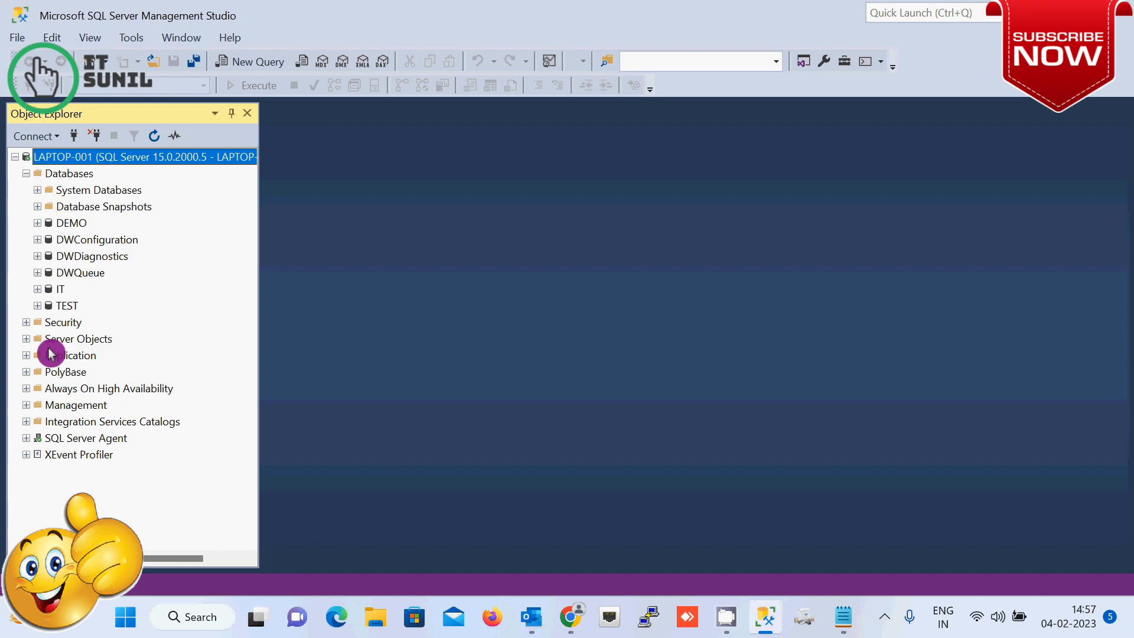
{"action": "left_click", "coordinate": [78, 224]}
{"action": "left_click", "coordinate": [67, 306]}
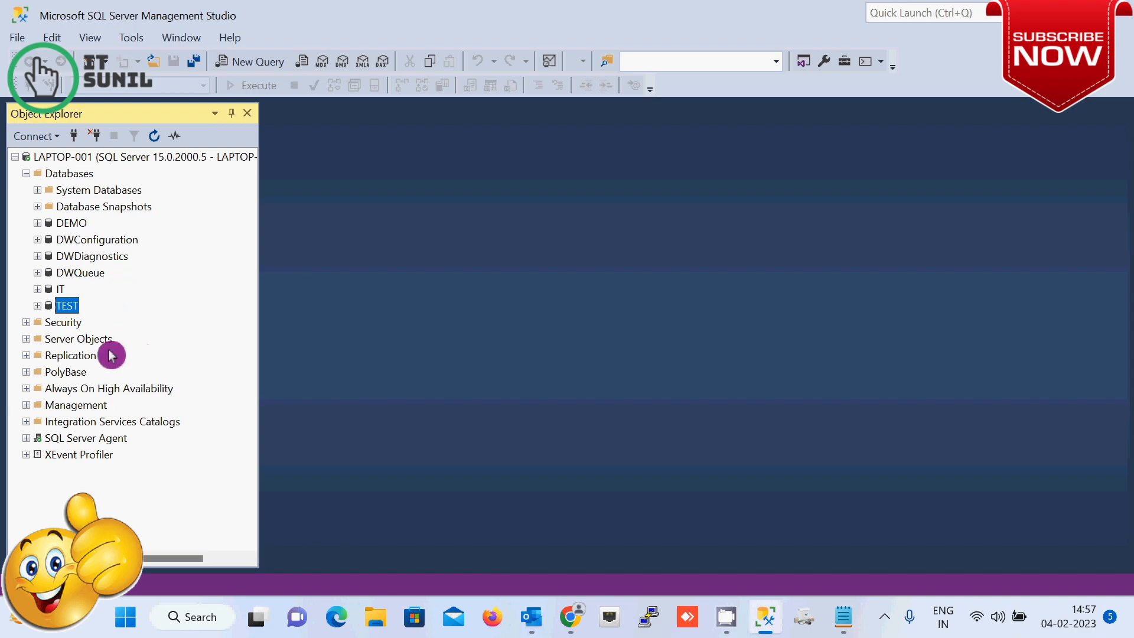
- Expand the server's Security and Logins folders and look through the existing login accounts
{"action": "left_click", "coordinate": [27, 325]}
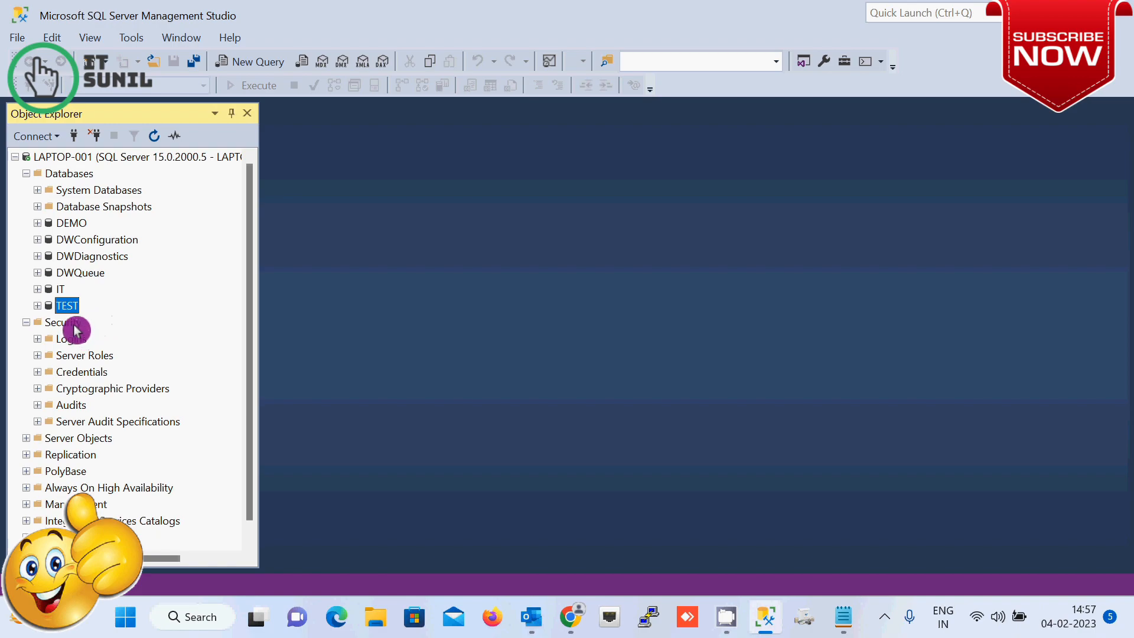
{"action": "left_click", "coordinate": [74, 326]}
{"action": "left_click", "coordinate": [38, 340]}
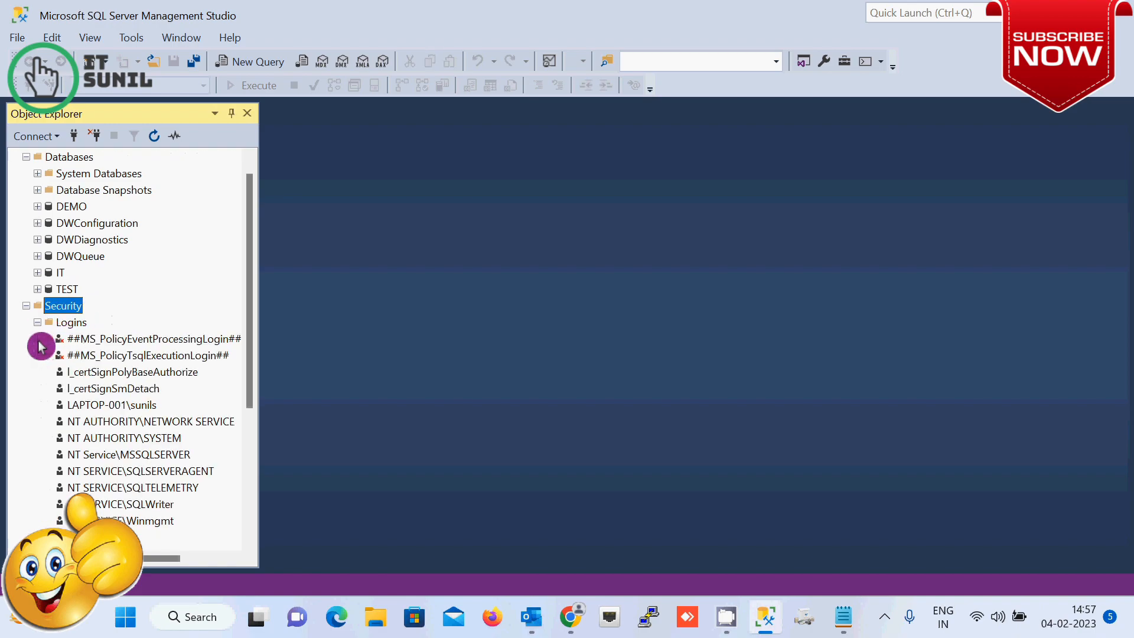
{"action": "left_click_drag", "start_coordinate": [248, 283], "coordinate": [257, 351]}
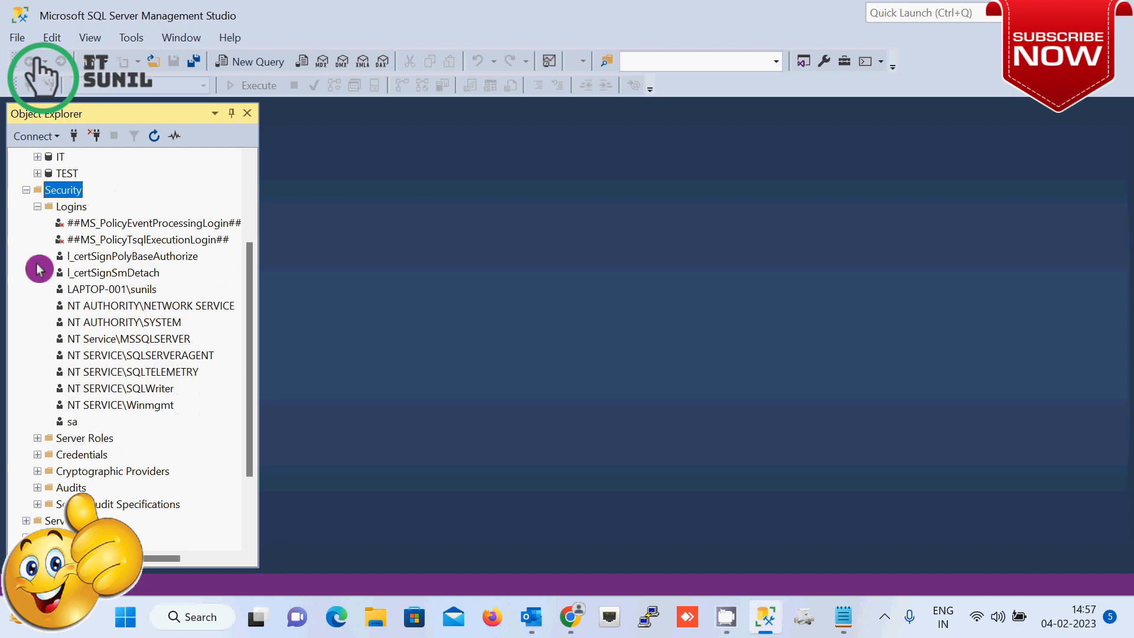
{"action": "left_click", "coordinate": [68, 421]}
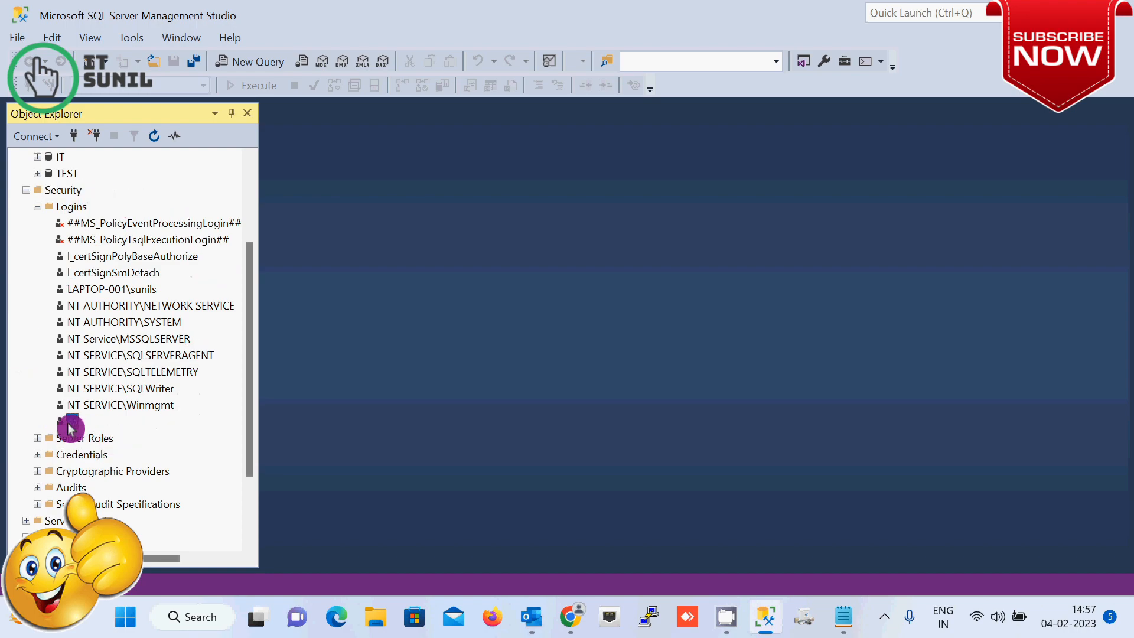
{"action": "left_click", "coordinate": [142, 405]}
{"action": "left_click", "coordinate": [135, 390]}
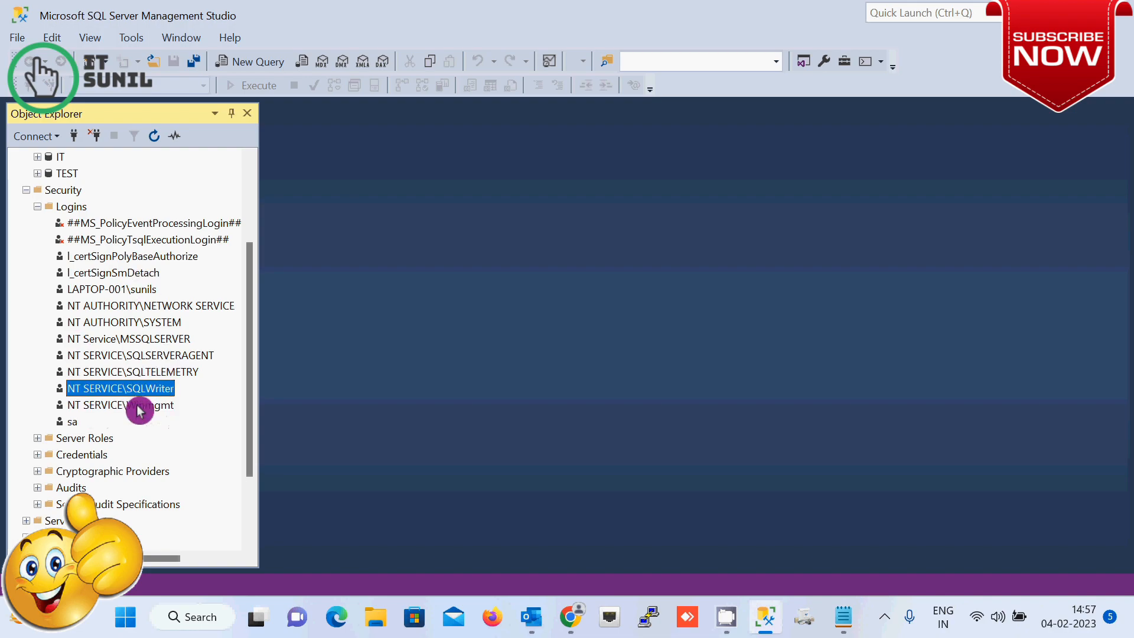
{"action": "left_click", "coordinate": [127, 290]}
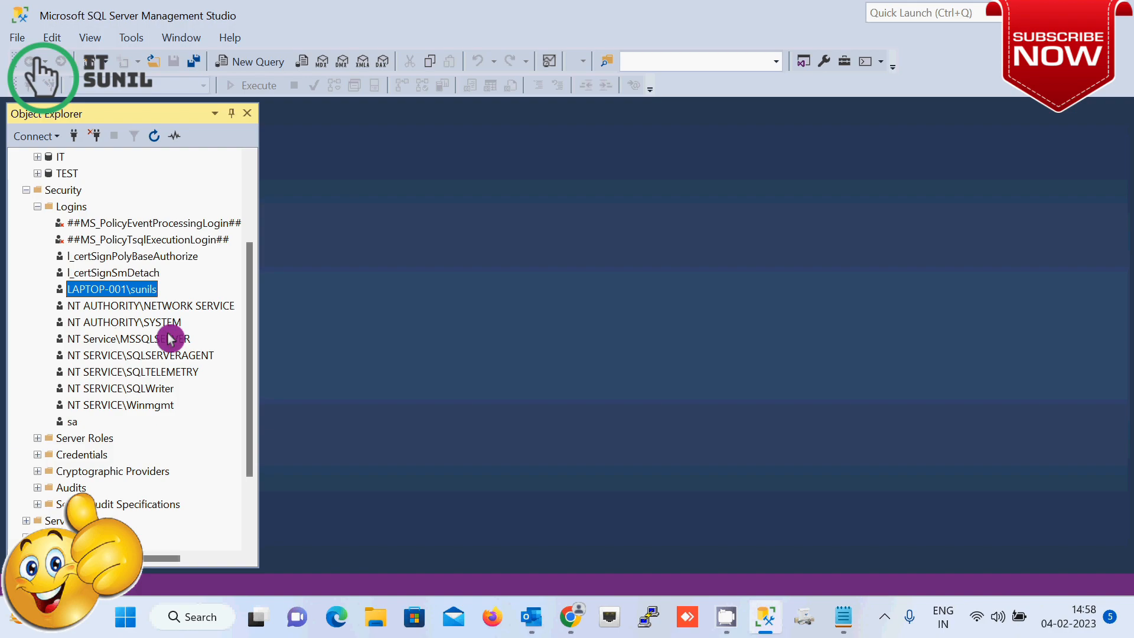
- Start a new server login with Windows authentication and enter the user's login name
{"action": "right_click", "coordinate": [72, 213]}
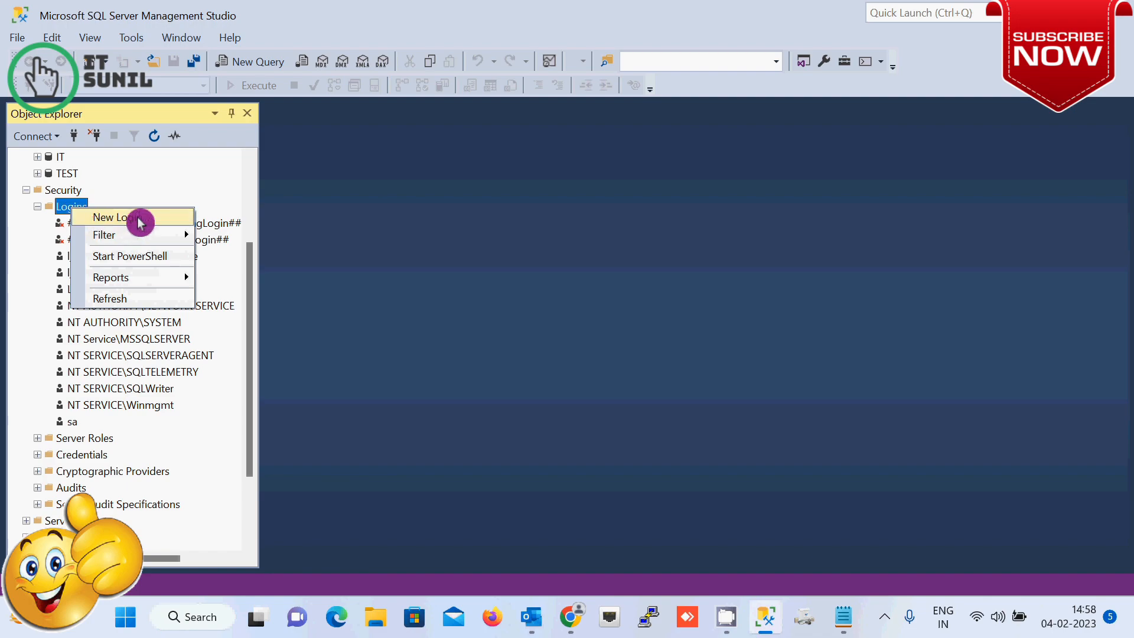
{"action": "left_click", "coordinate": [156, 219]}
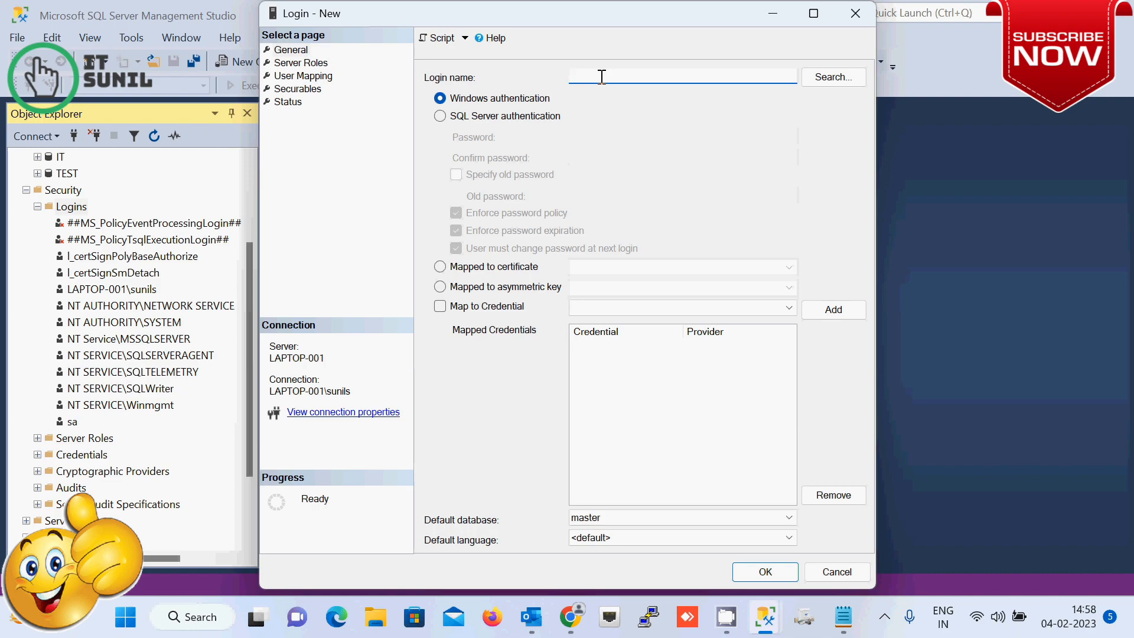
{"action": "type", "text": "ravi"}
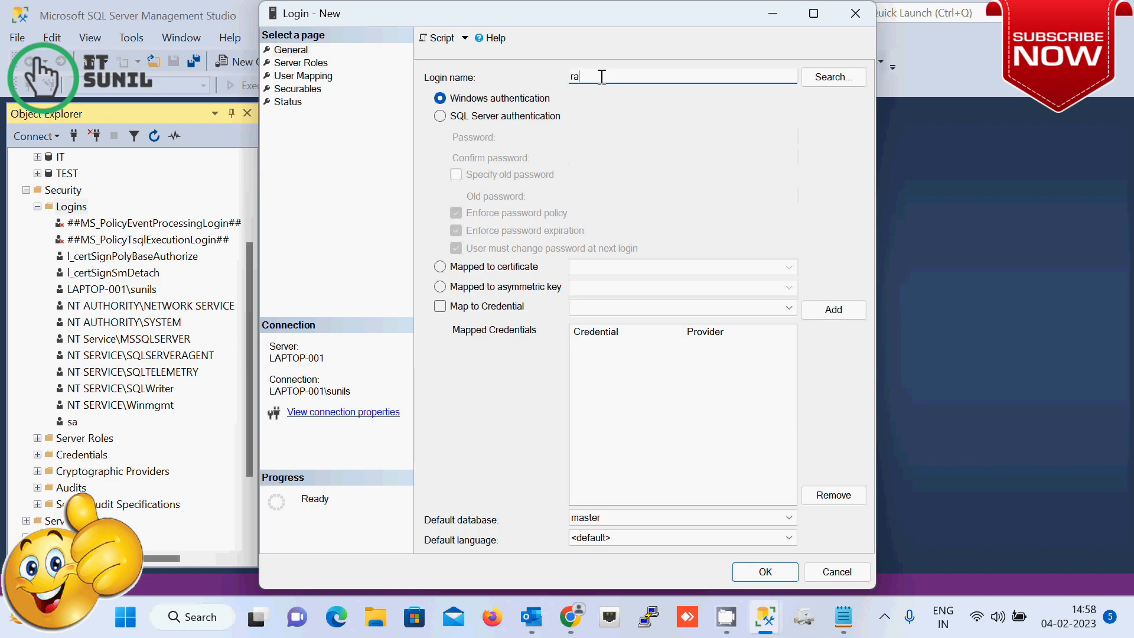
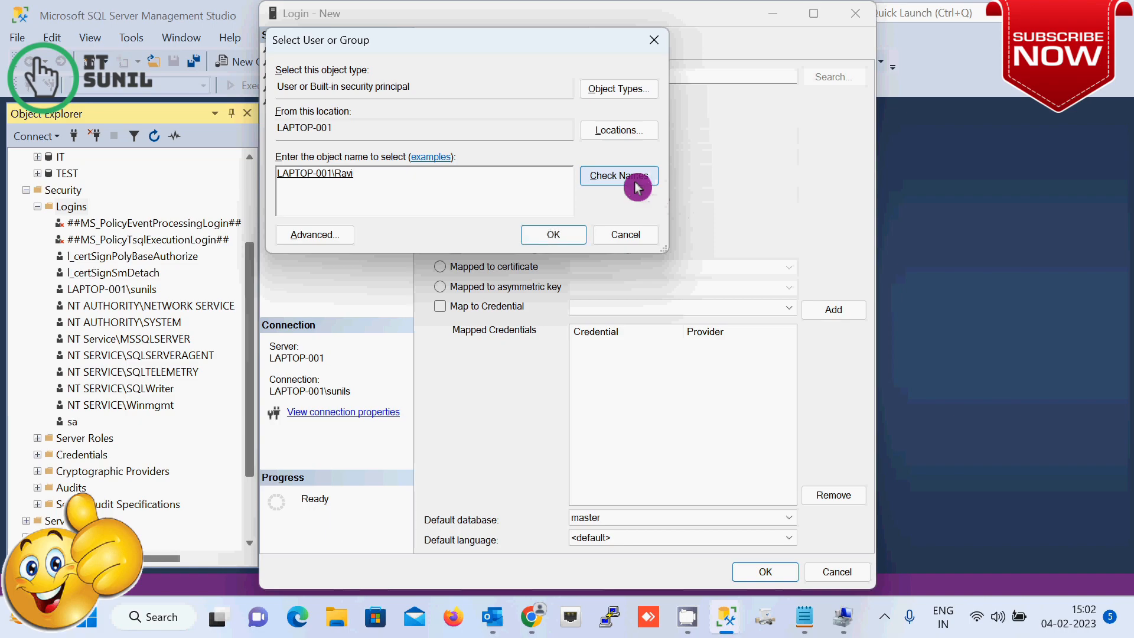
- Select the user's local Windows account through an advanced search on LAPTOP-001 and create the login with the master default database
{"action": "key", "text": "BackSpace"}
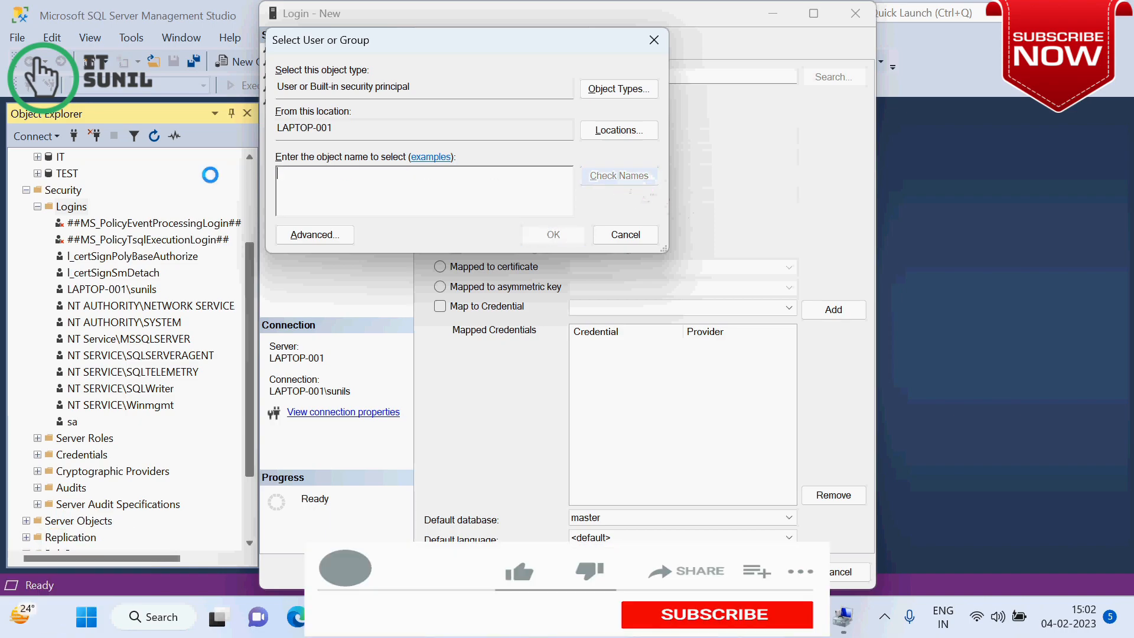
{"action": "left_click", "coordinate": [319, 234]}
{"action": "left_click", "coordinate": [675, 240]}
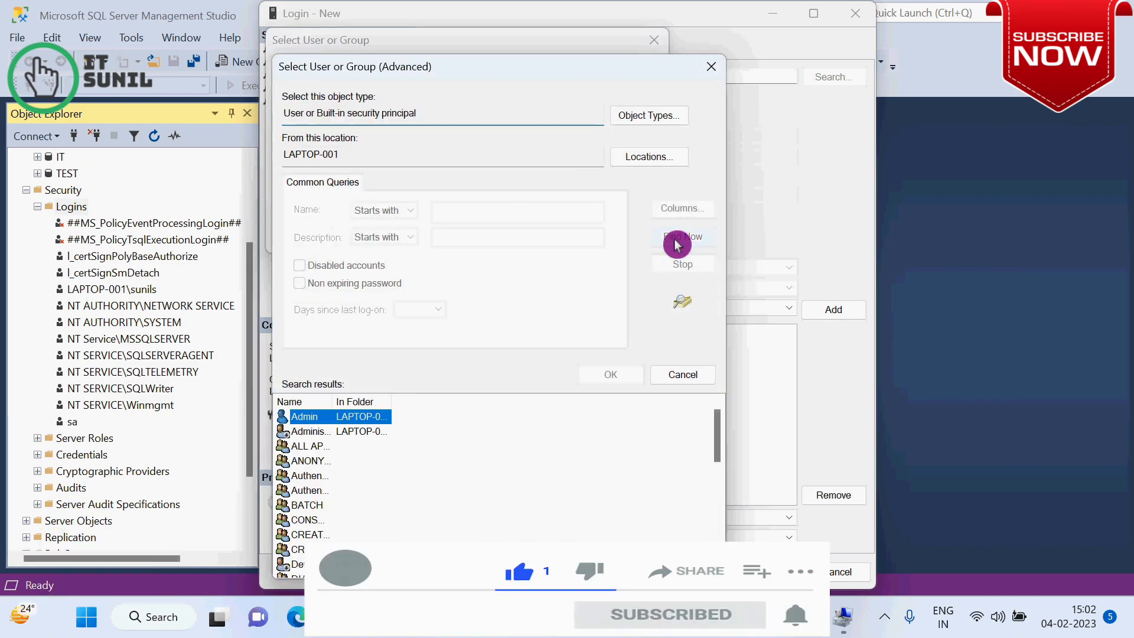
{"action": "left_click", "coordinate": [304, 491]}
{"action": "scroll", "coordinate": [305, 491], "scroll_direction": "down", "scroll_amount": 8}
{"action": "left_click", "coordinate": [304, 432]}
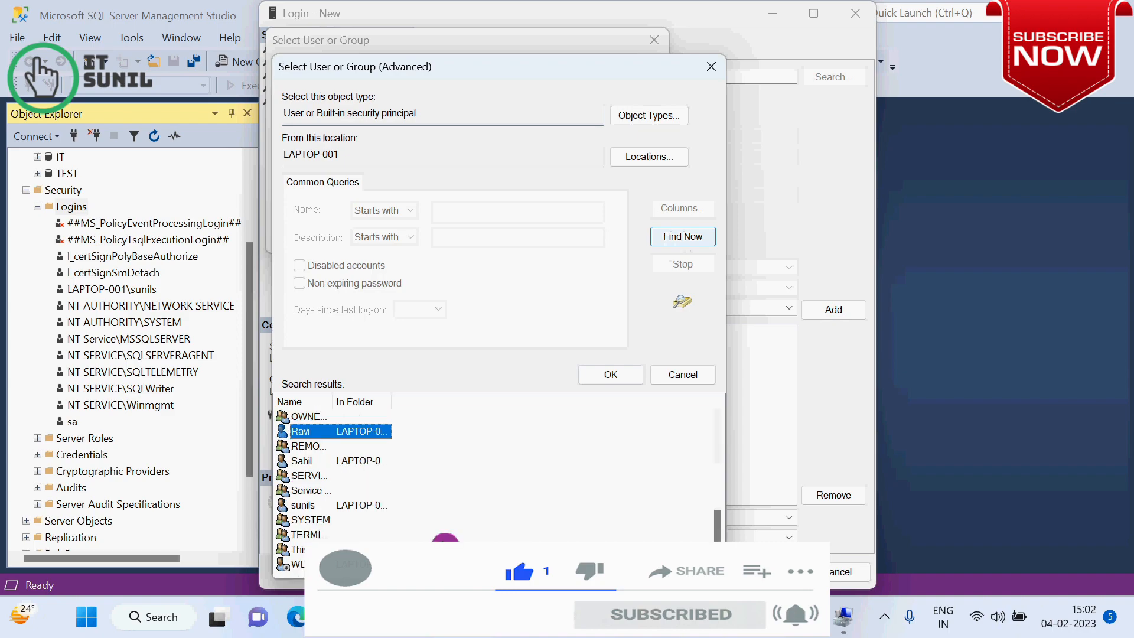
{"action": "double_click", "coordinate": [334, 433]}
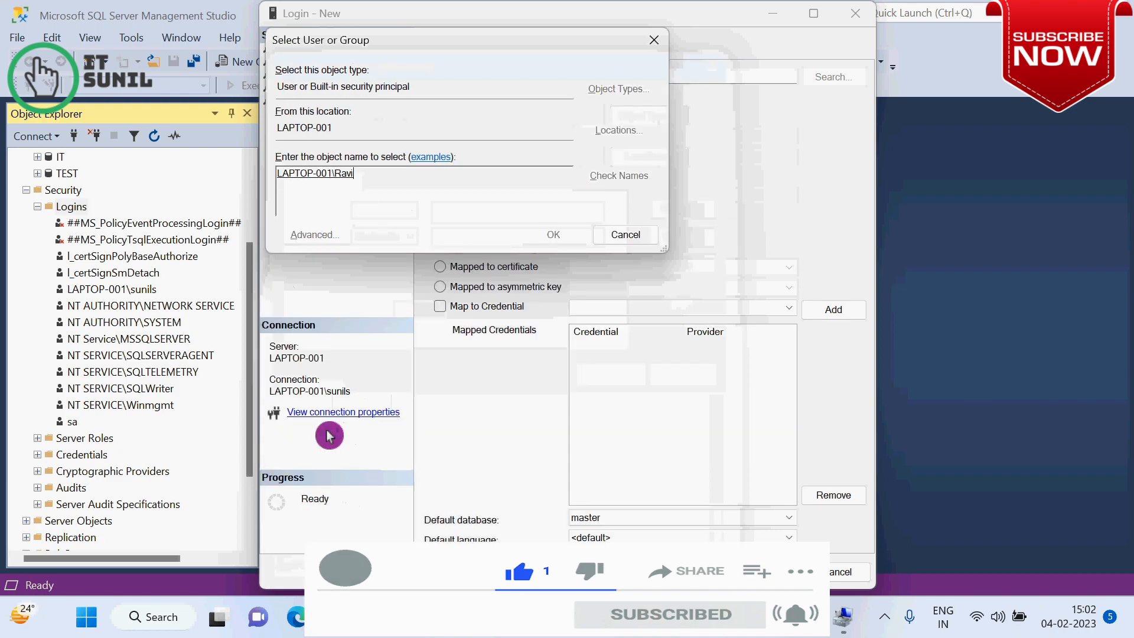
{"action": "left_click", "coordinate": [556, 235]}
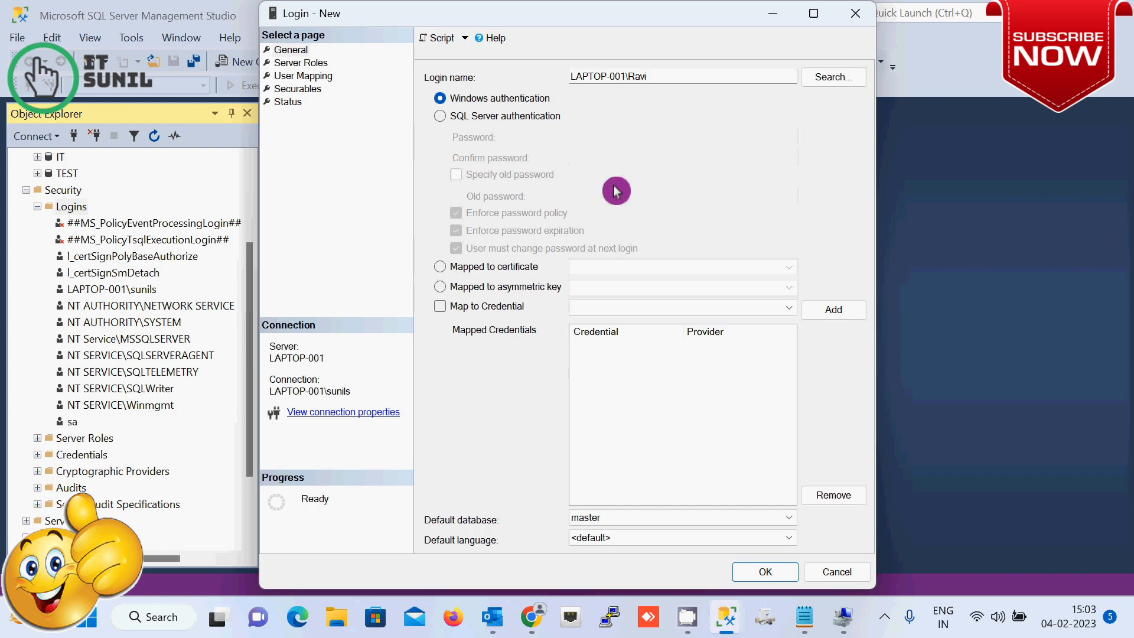
{"action": "left_click", "coordinate": [762, 573]}
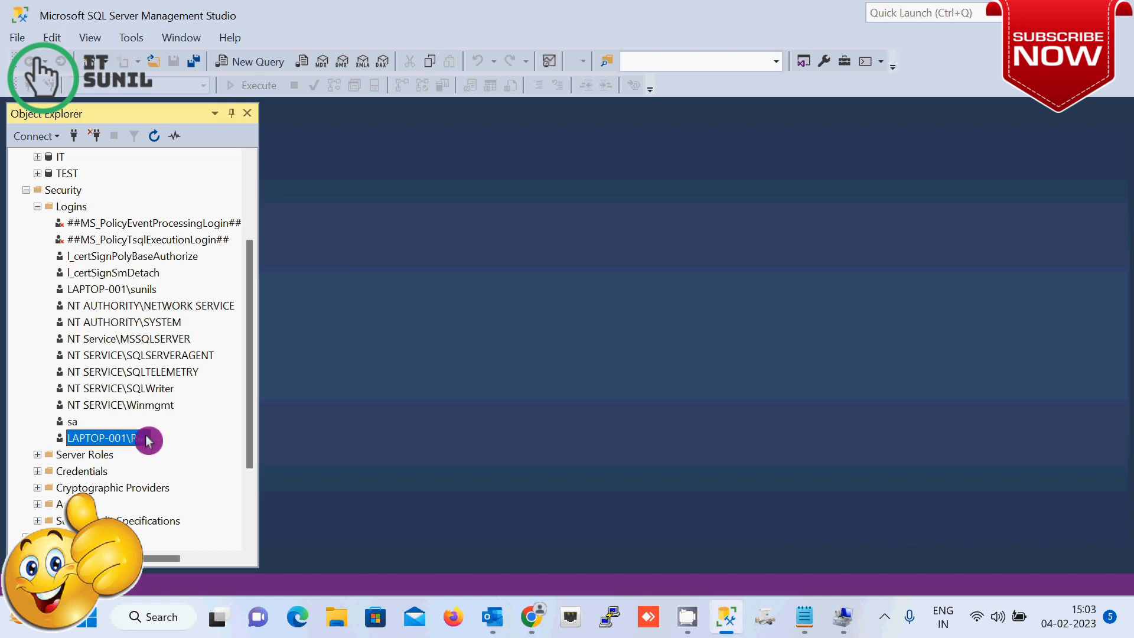
- Start another new login, set it to SQL Server authentication and enter the user's login name
{"action": "left_click", "coordinate": [73, 423]}
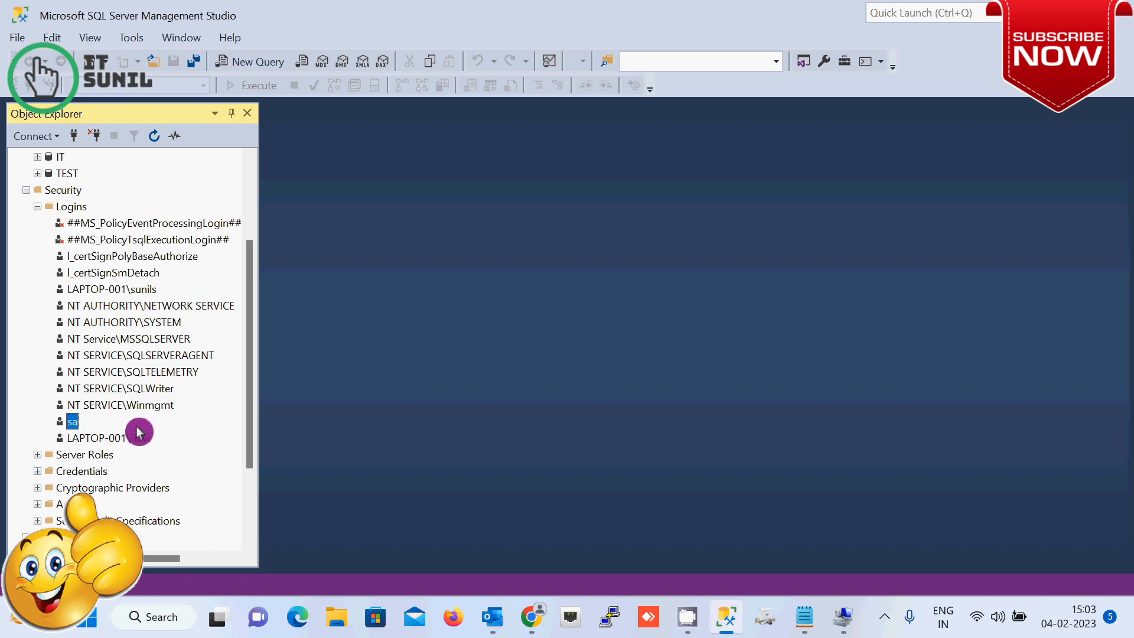
{"action": "right_click", "coordinate": [80, 211]}
{"action": "left_click", "coordinate": [121, 216]}
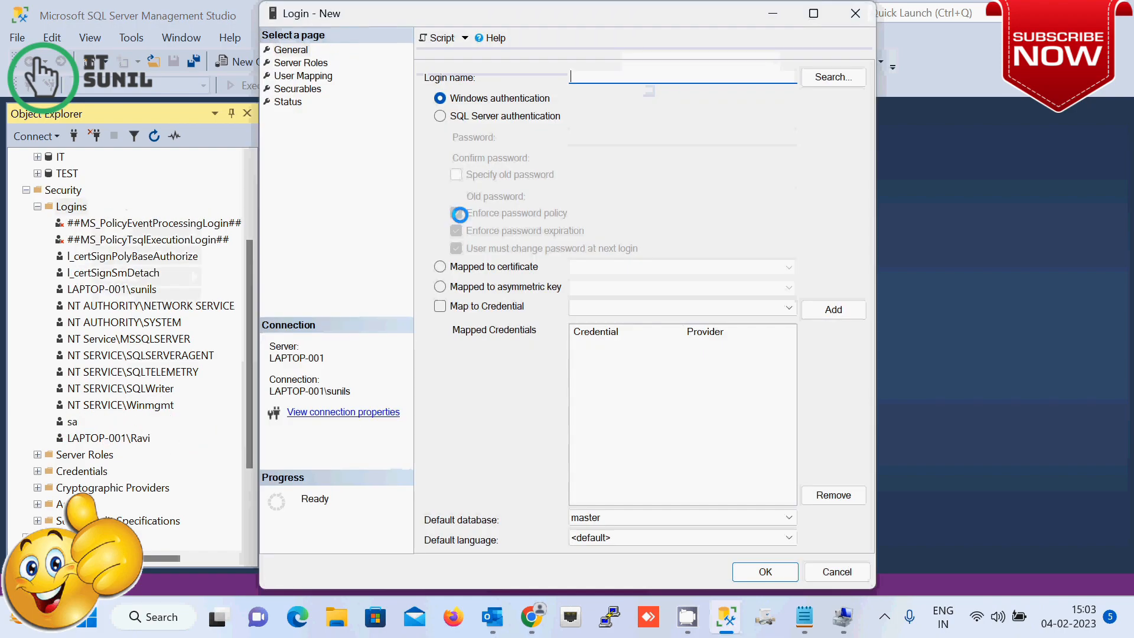
{"action": "left_click", "coordinate": [509, 117]}
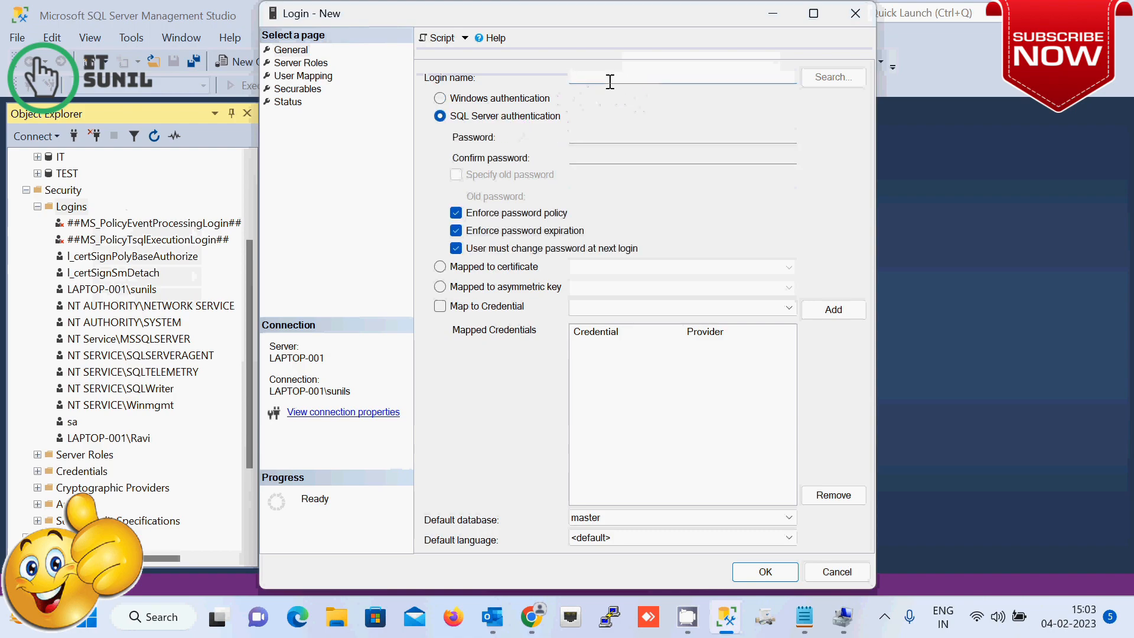
{"action": "left_click", "coordinate": [610, 81]}
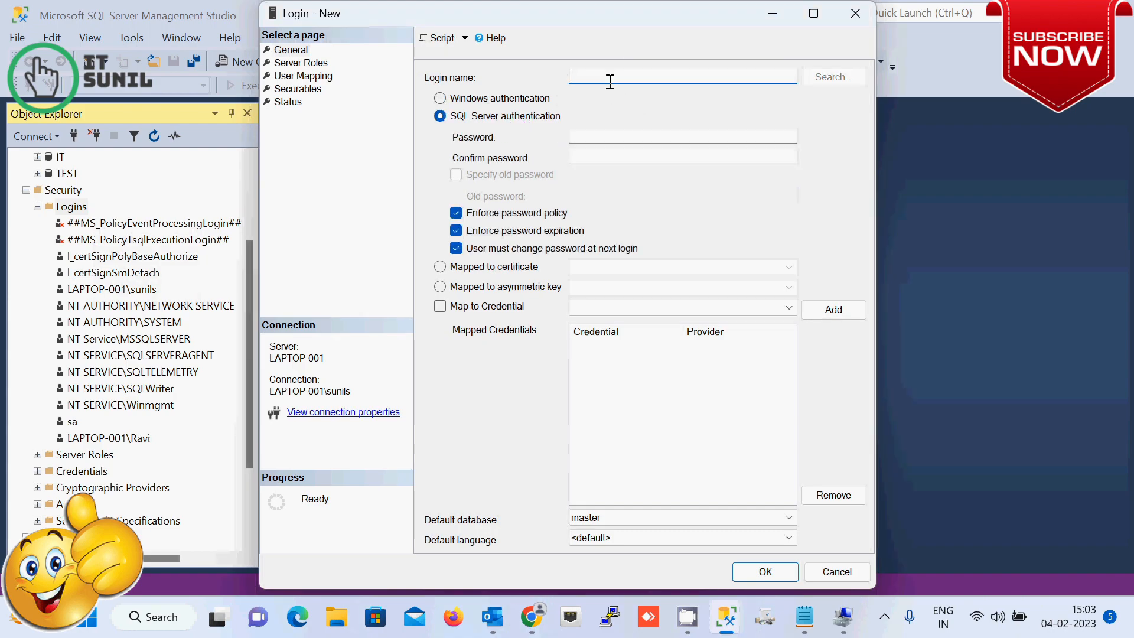
{"action": "type", "text": "raj"}
- Enter and confirm the account password, keeping the password policy options enabled, and create the SQL Server login
{"action": "left_click", "coordinate": [630, 135]}
{"action": "type", "text": "r"}
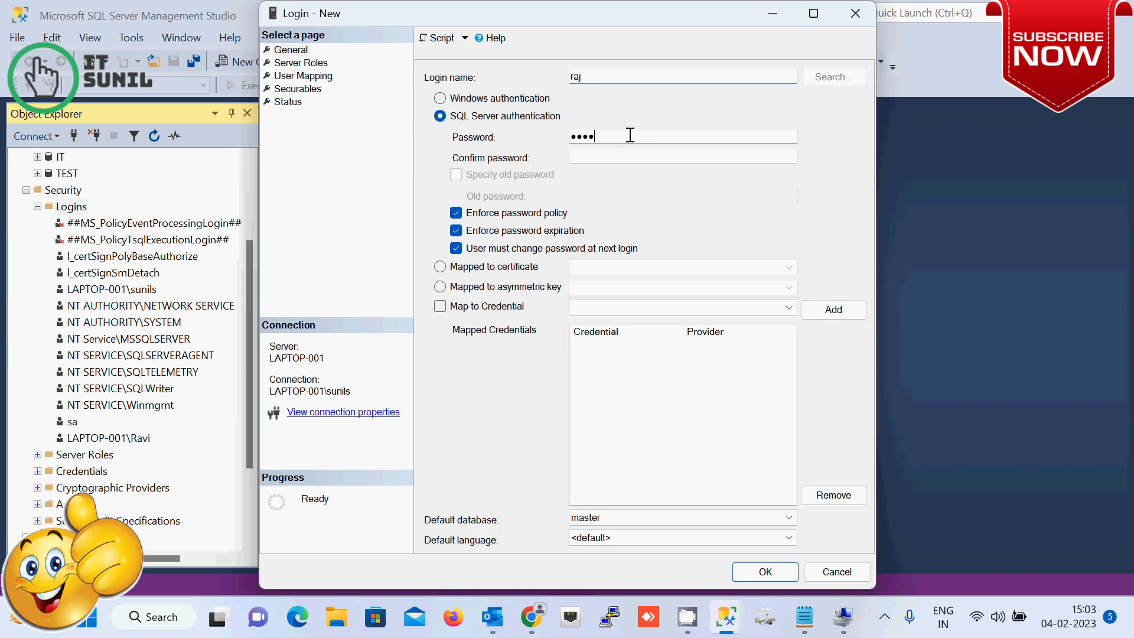
{"action": "left_click", "coordinate": [612, 155]}
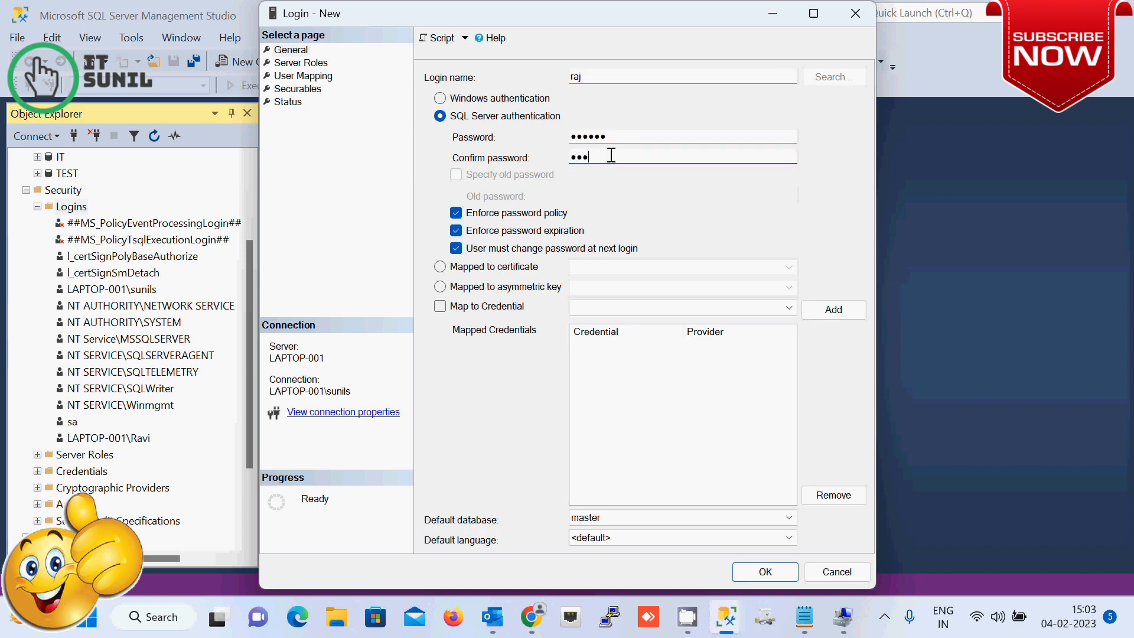
{"action": "left_click", "coordinate": [790, 572]}
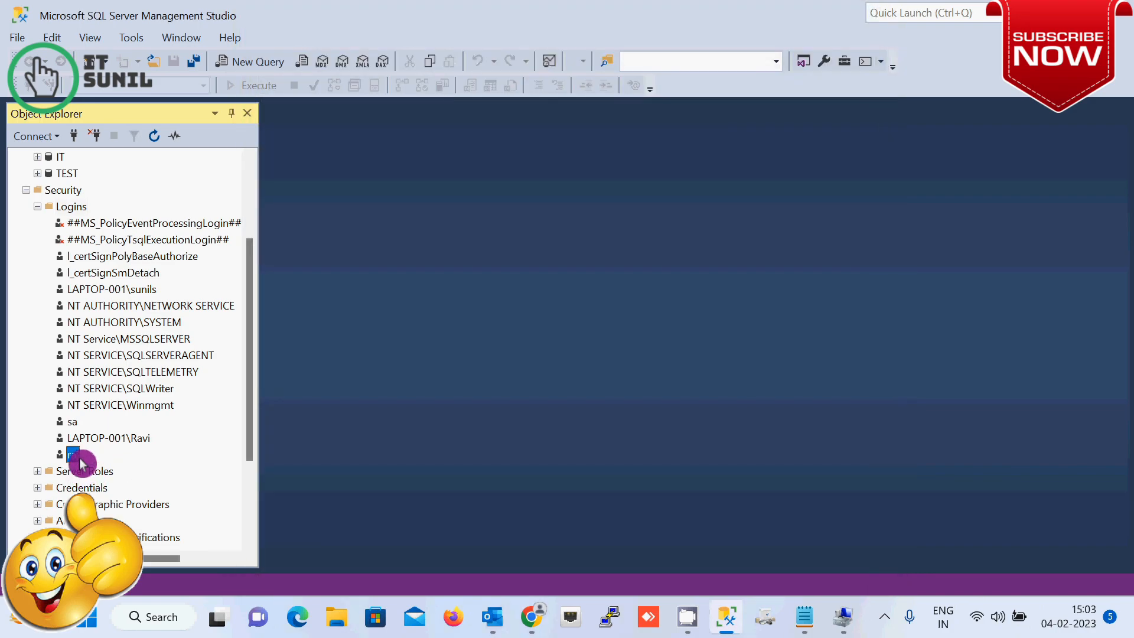
- Review the two newly created logins and locate the DEMO database in the object tree
{"action": "left_click", "coordinate": [147, 442]}
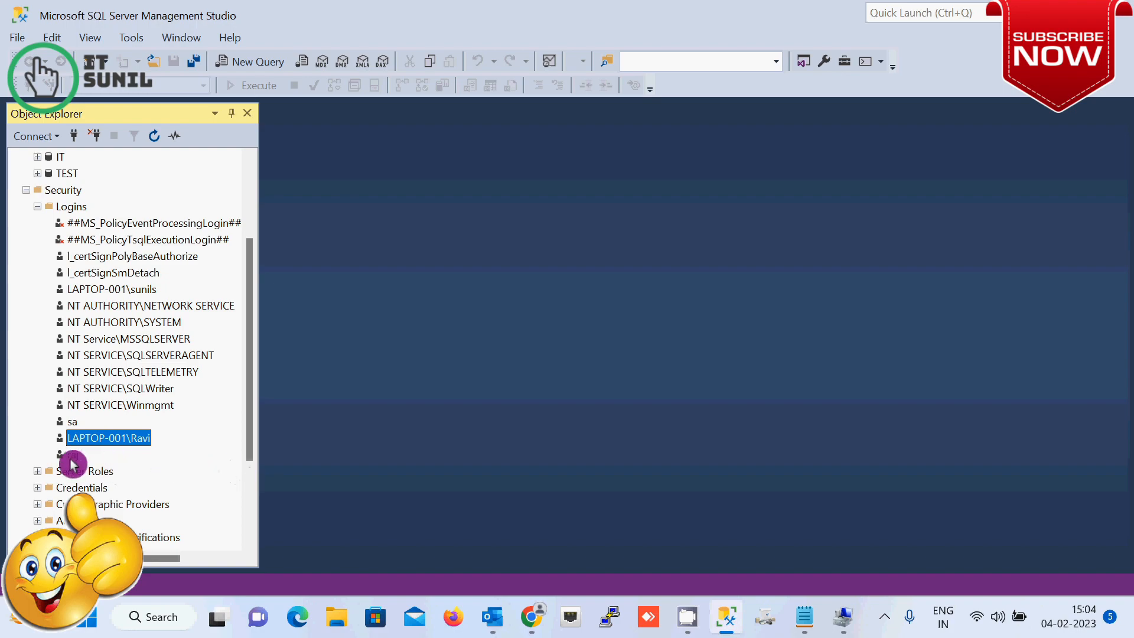
{"action": "left_click", "coordinate": [72, 457]}
{"action": "left_click", "coordinate": [140, 439]}
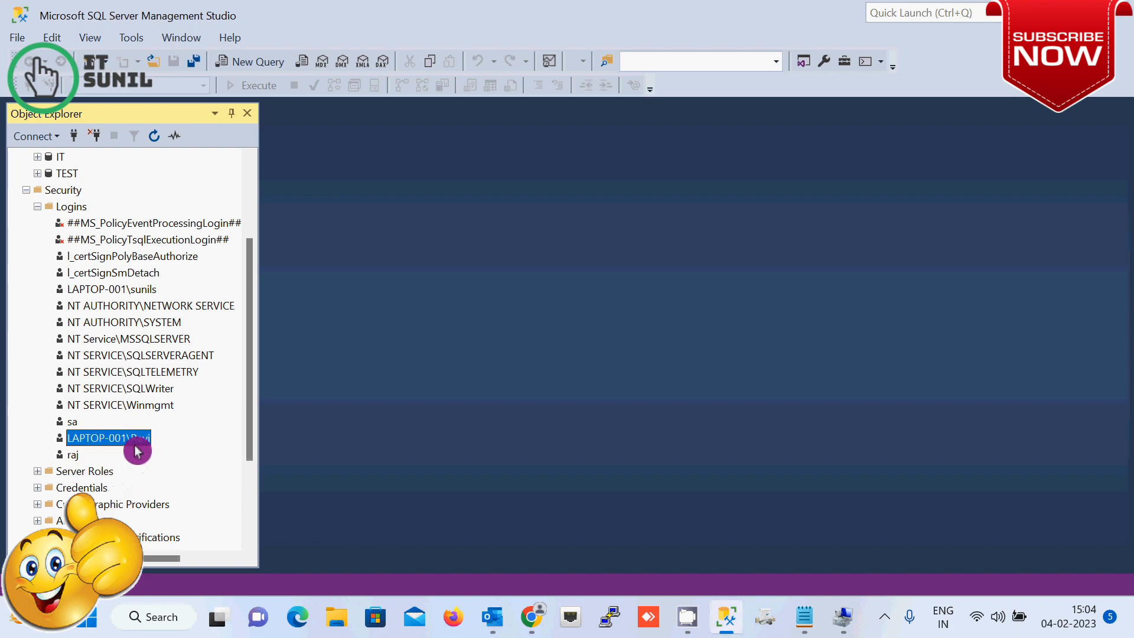
{"action": "left_click", "coordinate": [73, 457]}
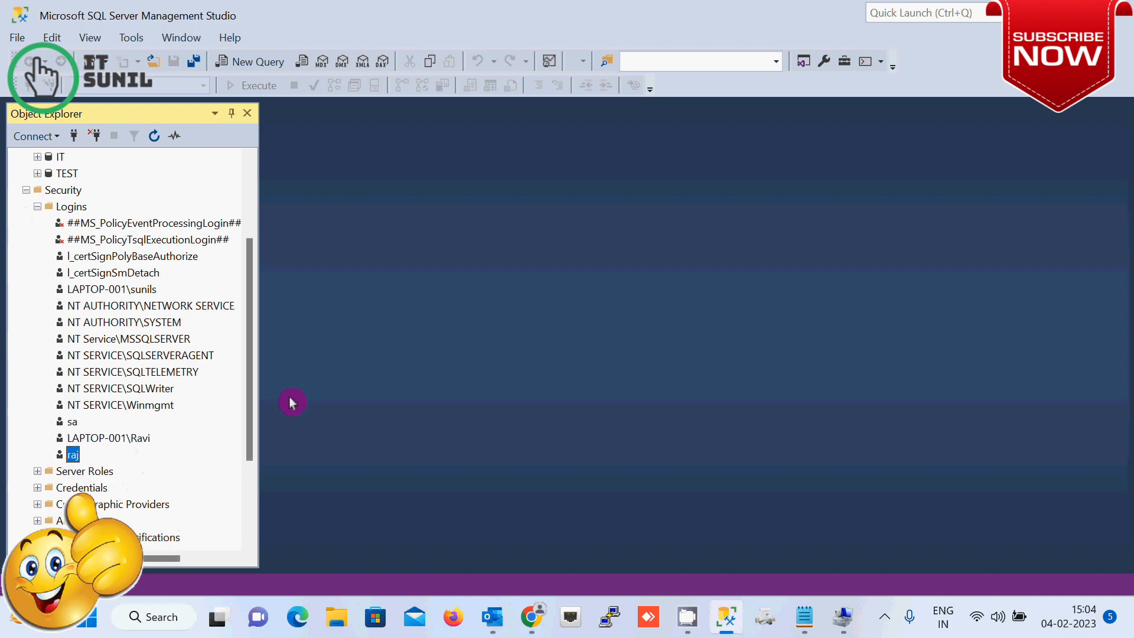
{"action": "left_click_drag", "start_coordinate": [249, 392], "coordinate": [233, 268]}
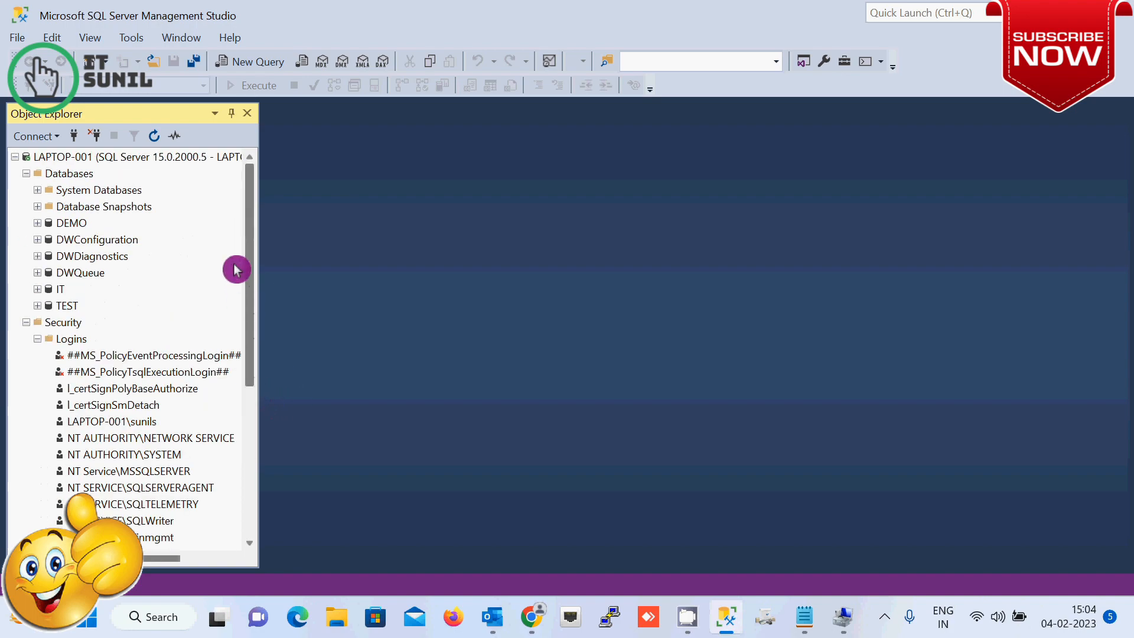
{"action": "left_click", "coordinate": [72, 224]}
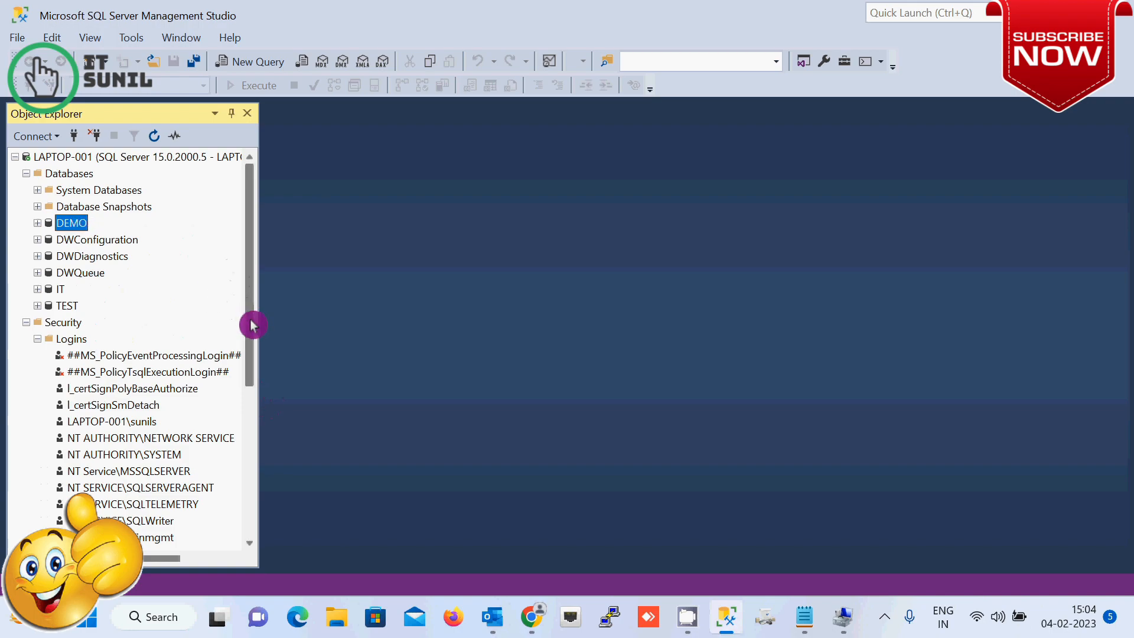
{"action": "left_click_drag", "start_coordinate": [250, 324], "coordinate": [241, 291]}
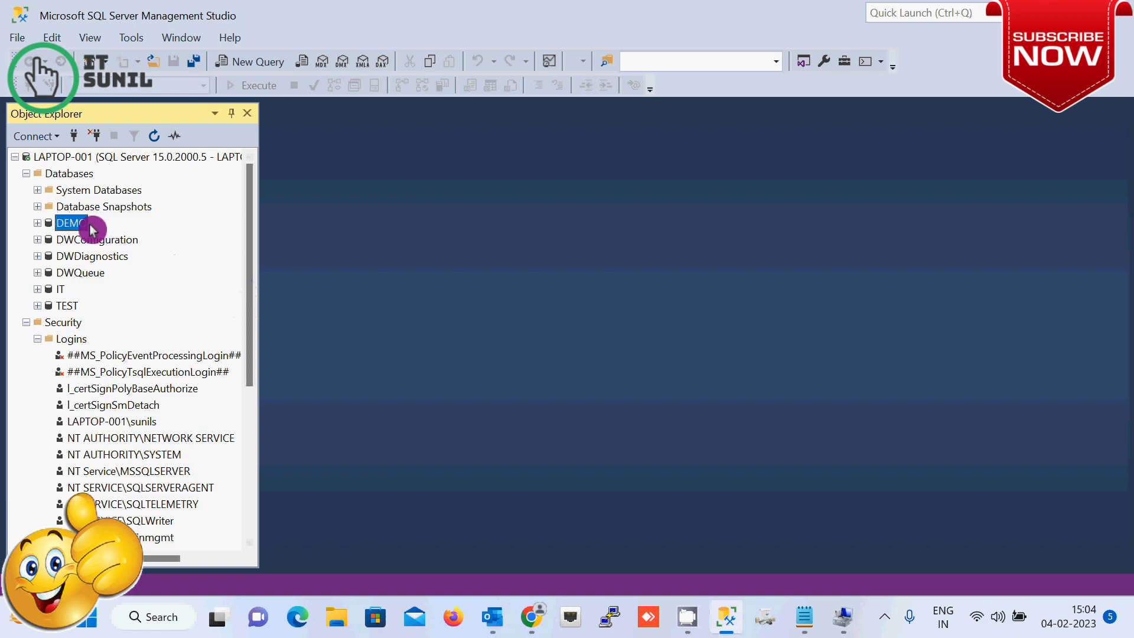
- Review the server roles and user mapping of the new Windows login on LAPTOP-001, leaving its properties without saving
{"action": "left_click_drag", "start_coordinate": [248, 327], "coordinate": [248, 447]}
{"action": "left_click", "coordinate": [137, 356]}
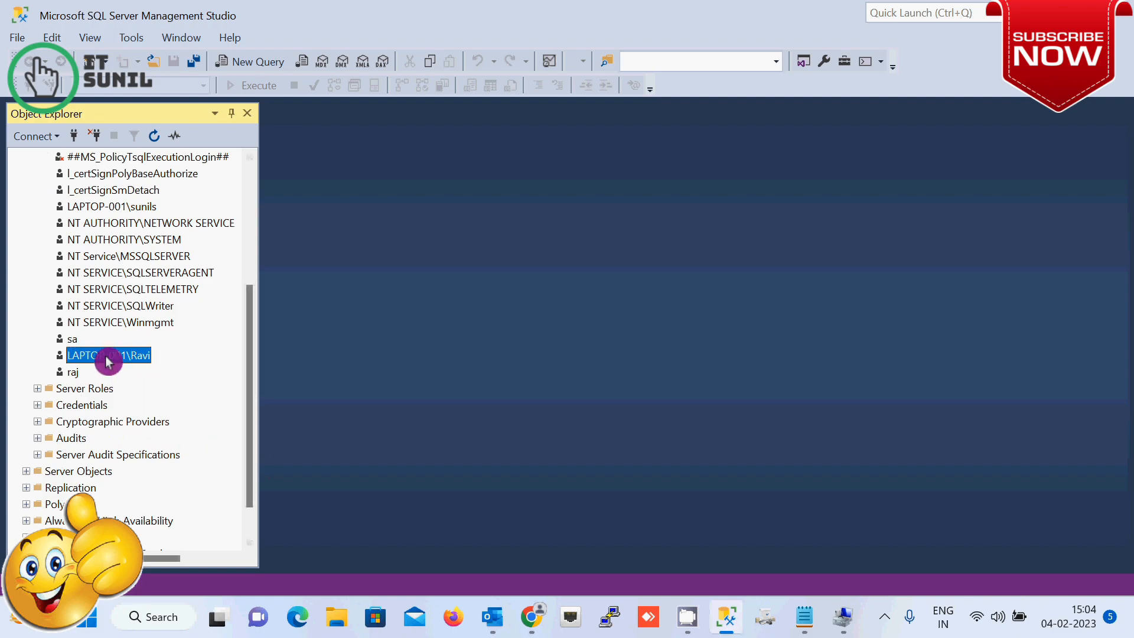
{"action": "right_click", "coordinate": [110, 366]}
{"action": "left_click", "coordinate": [151, 542]}
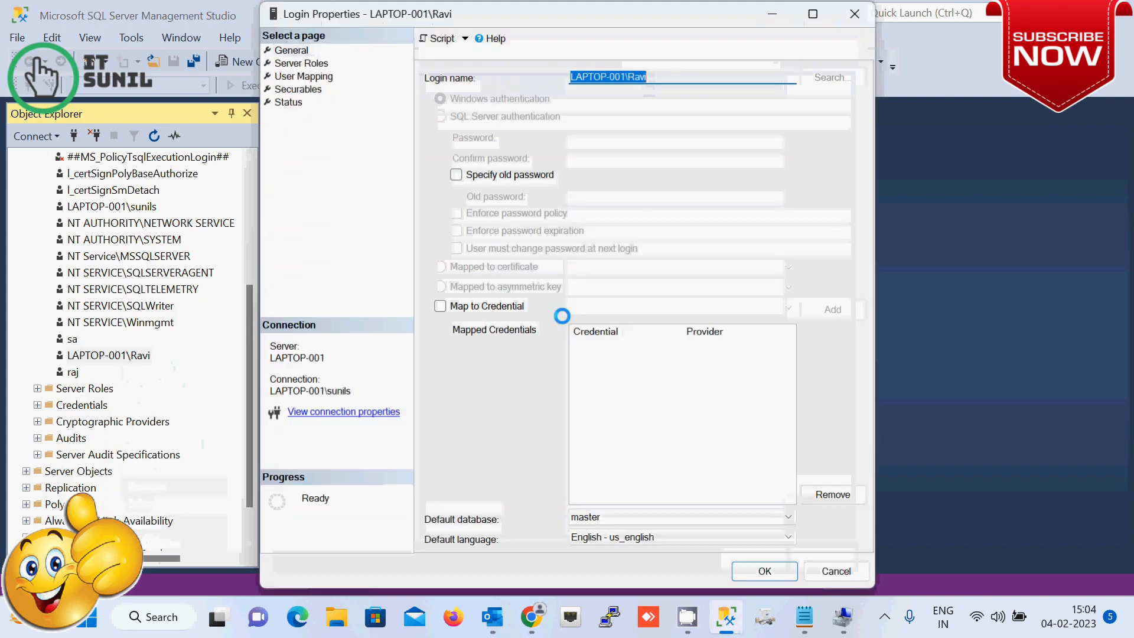
{"action": "left_click", "coordinate": [295, 64]}
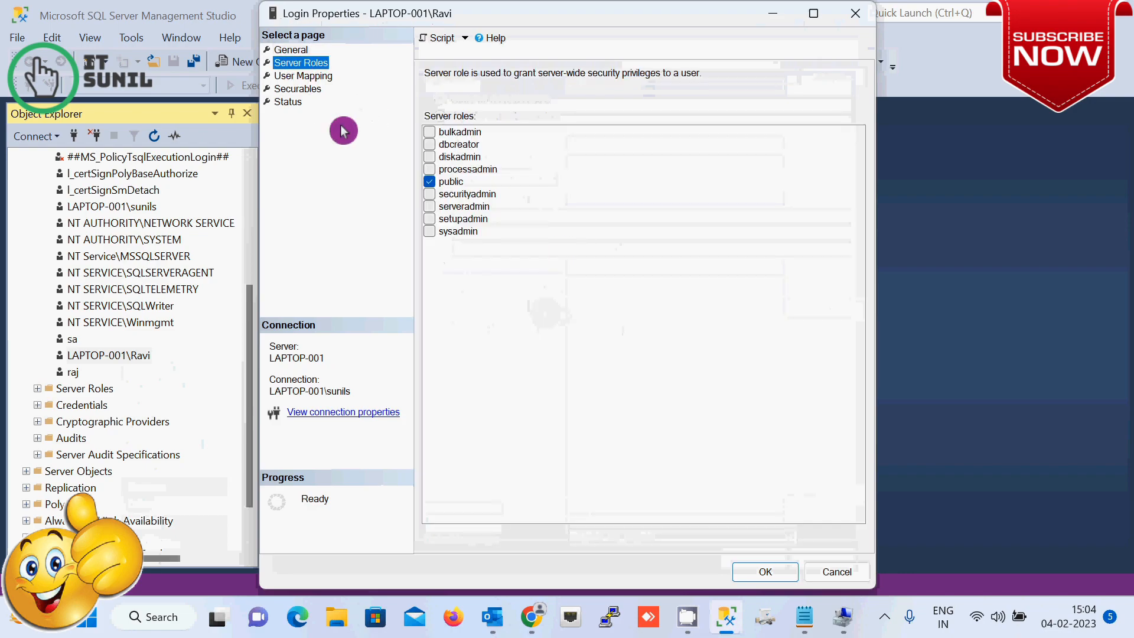
{"action": "left_click", "coordinate": [321, 77]}
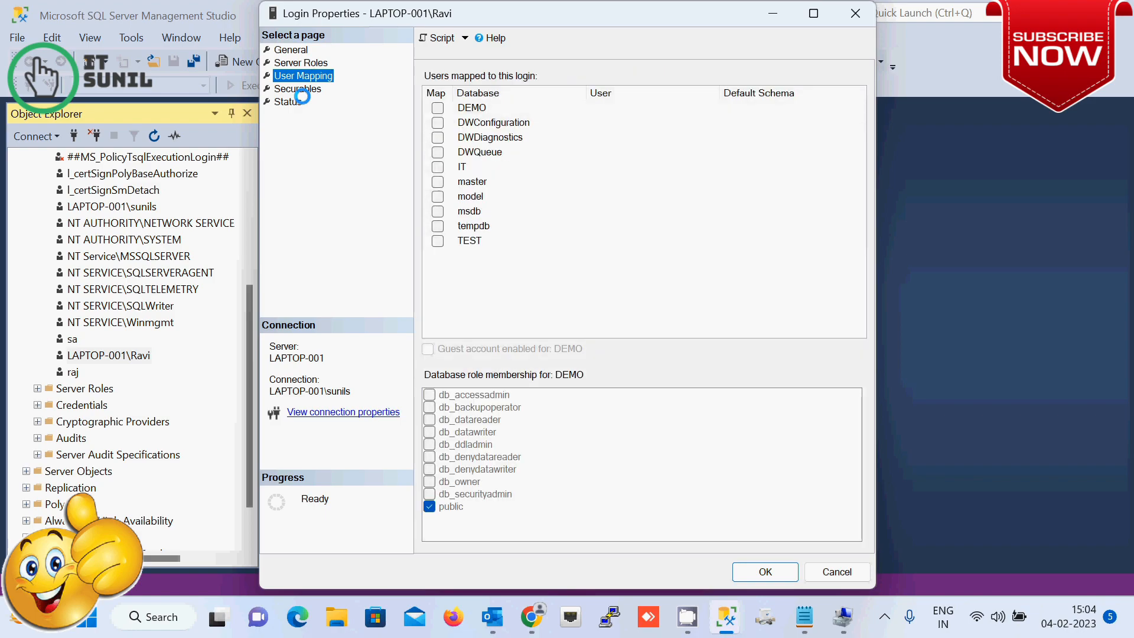
{"action": "left_click", "coordinate": [839, 572]}
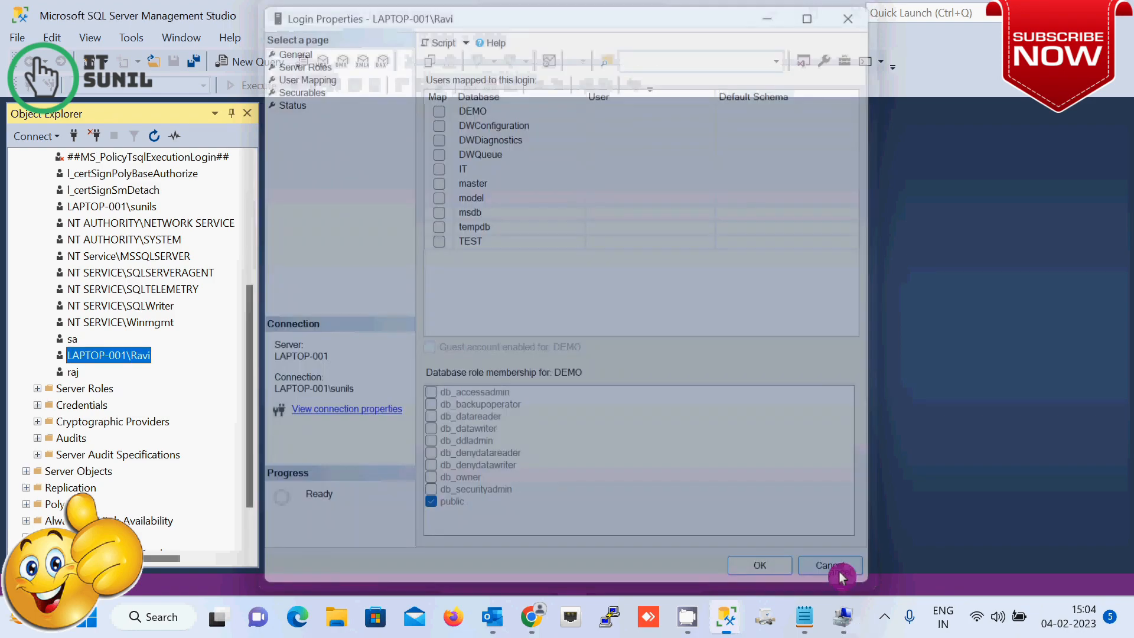
- Disconnect from LAPTOP-001 and start a new Database Engine connection to it using SQL Server Authentication
{"action": "left_click_drag", "start_coordinate": [253, 395], "coordinate": [255, 208]}
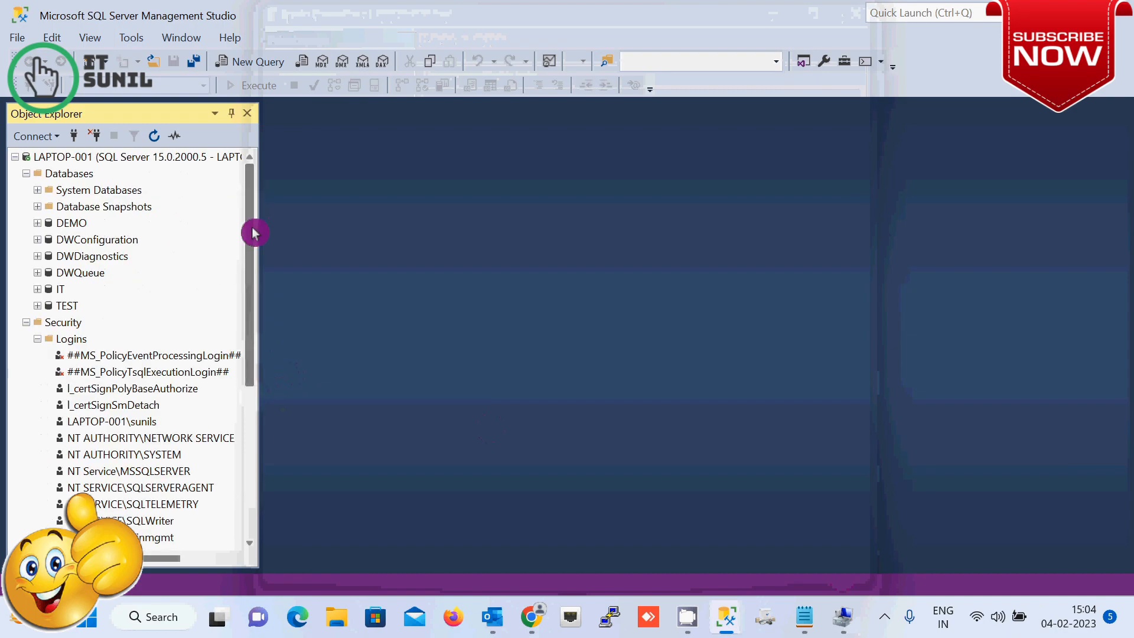
{"action": "left_click", "coordinate": [95, 135]}
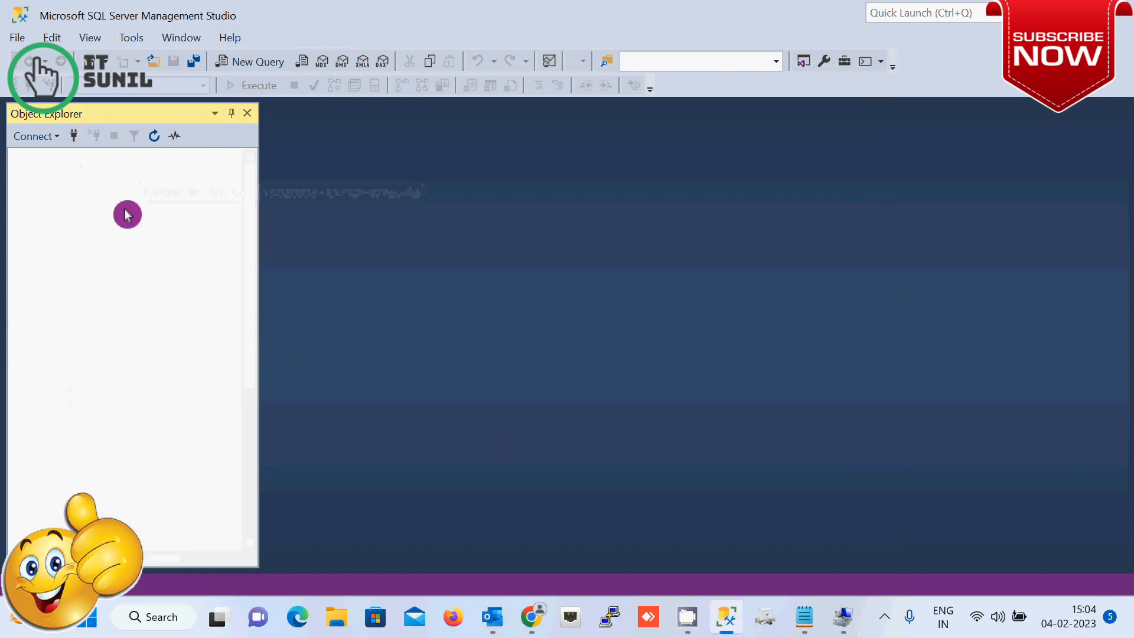
{"action": "left_click", "coordinate": [74, 136]}
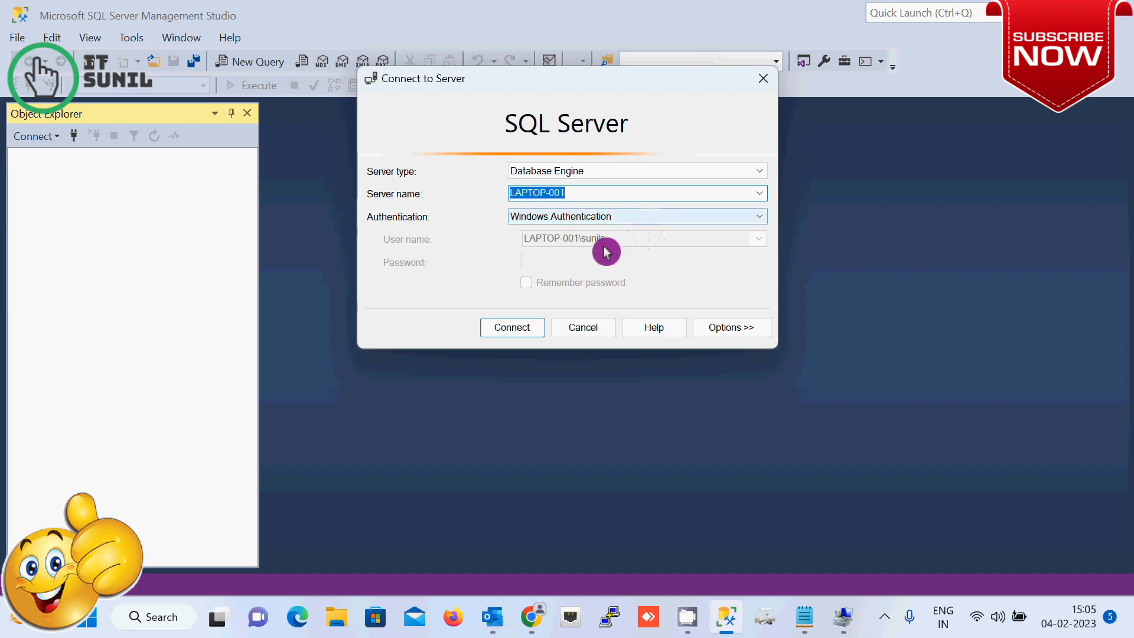
{"action": "left_click", "coordinate": [691, 218]}
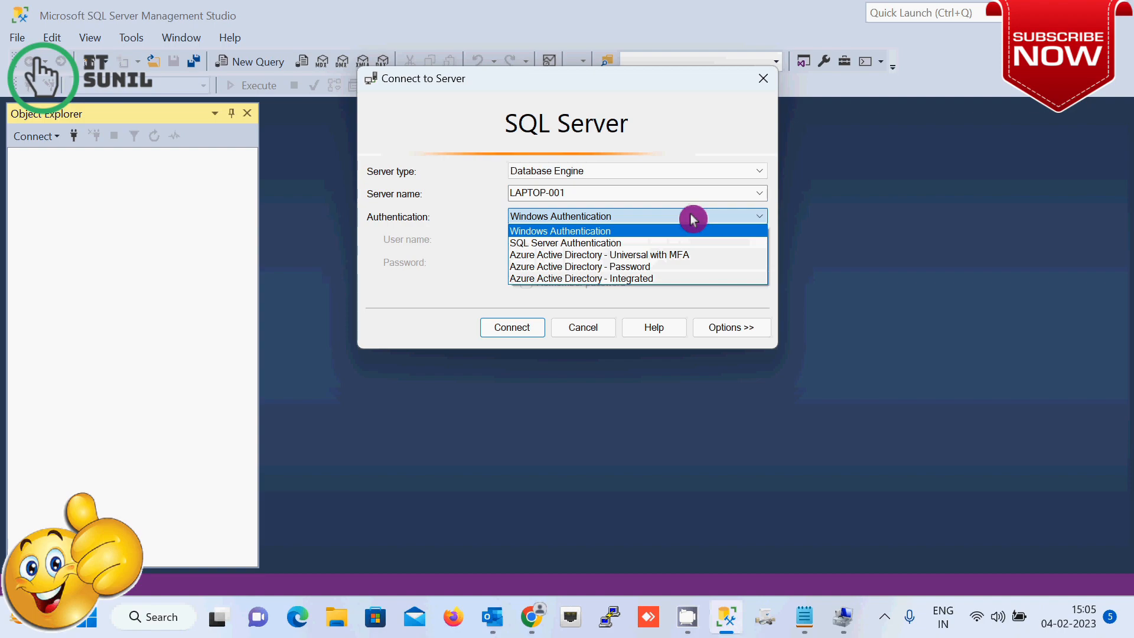
{"action": "left_click", "coordinate": [623, 243]}
- Enter the new SQL Server login's name and password and connect to LAPTOP-001
{"action": "double_click", "coordinate": [554, 238]}
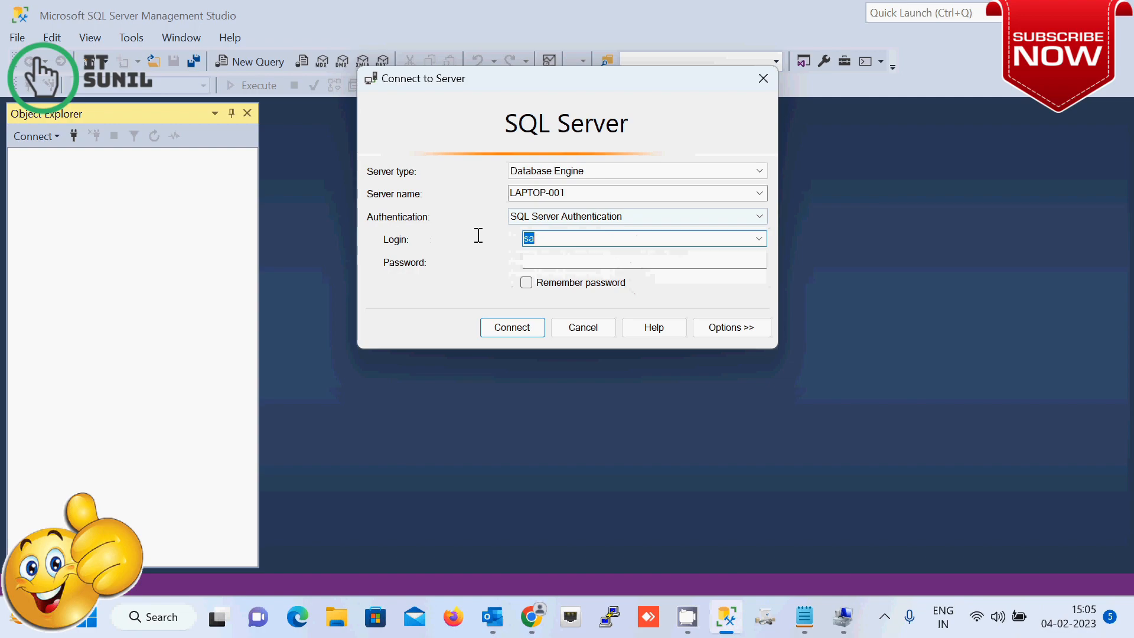
{"action": "type", "text": "raj"}
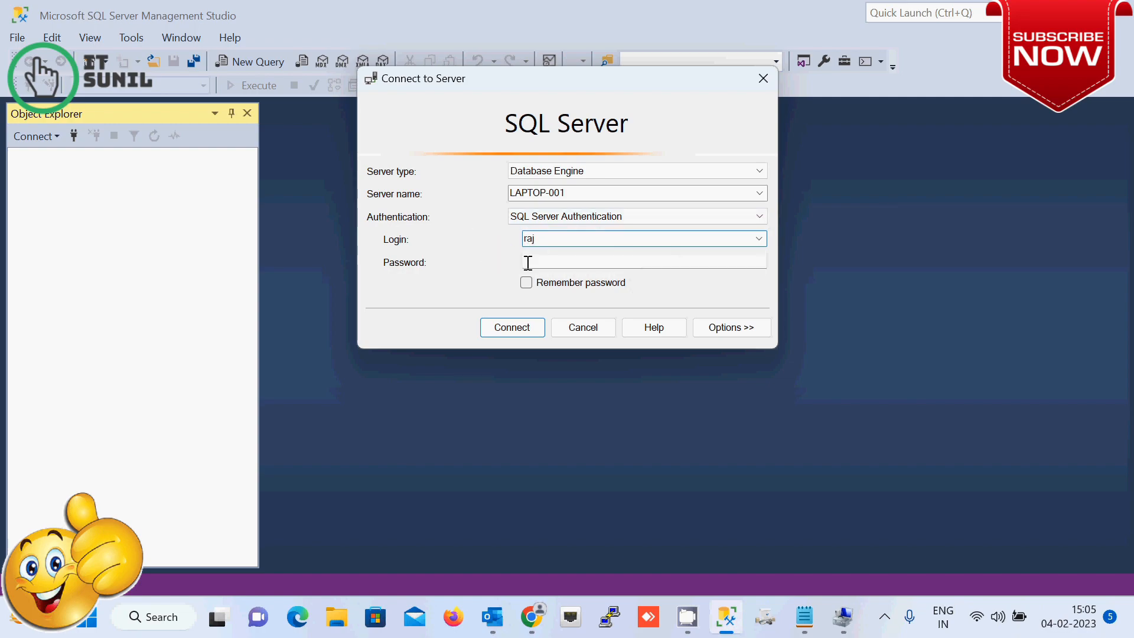
{"action": "left_click", "coordinate": [551, 261]}
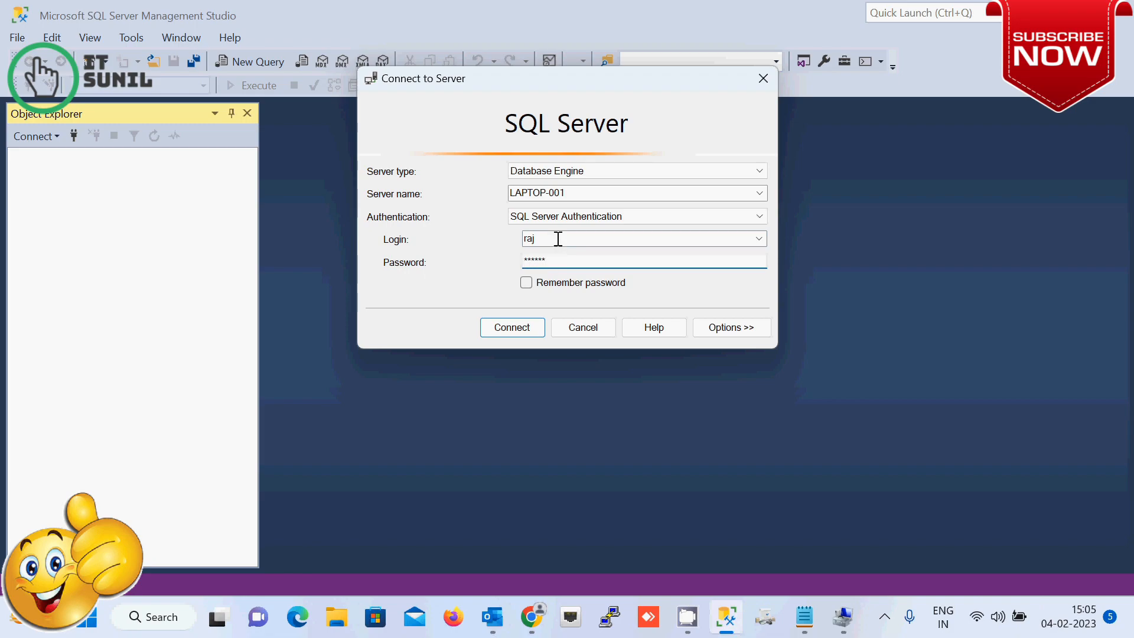
{"action": "left_click_drag", "start_coordinate": [558, 239], "coordinate": [526, 239]}
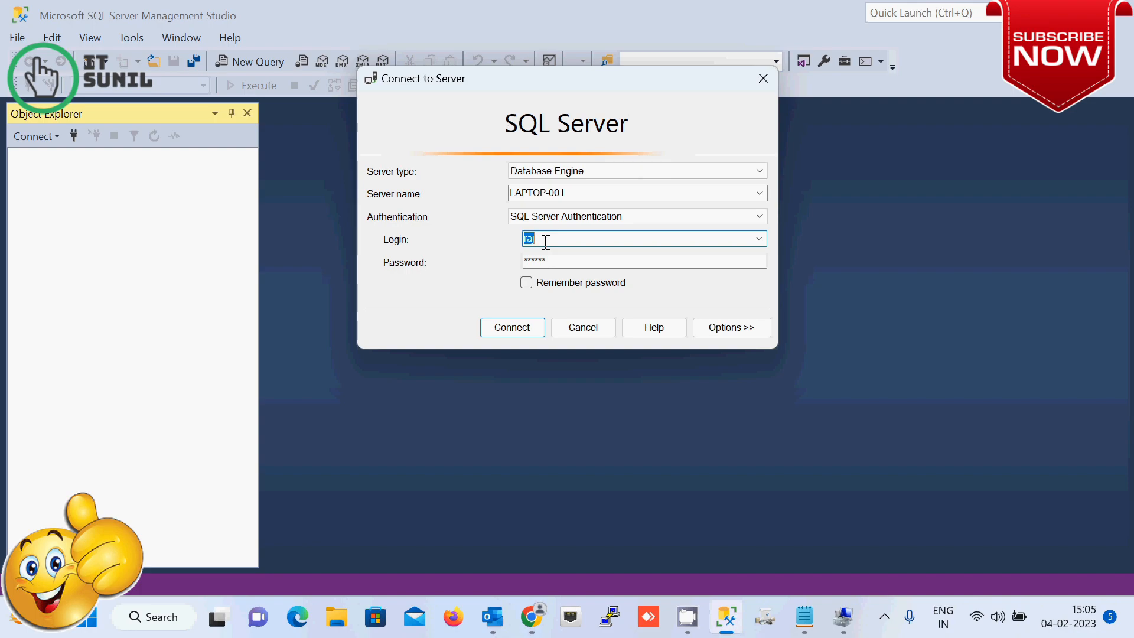
{"action": "left_click", "coordinate": [504, 329]}
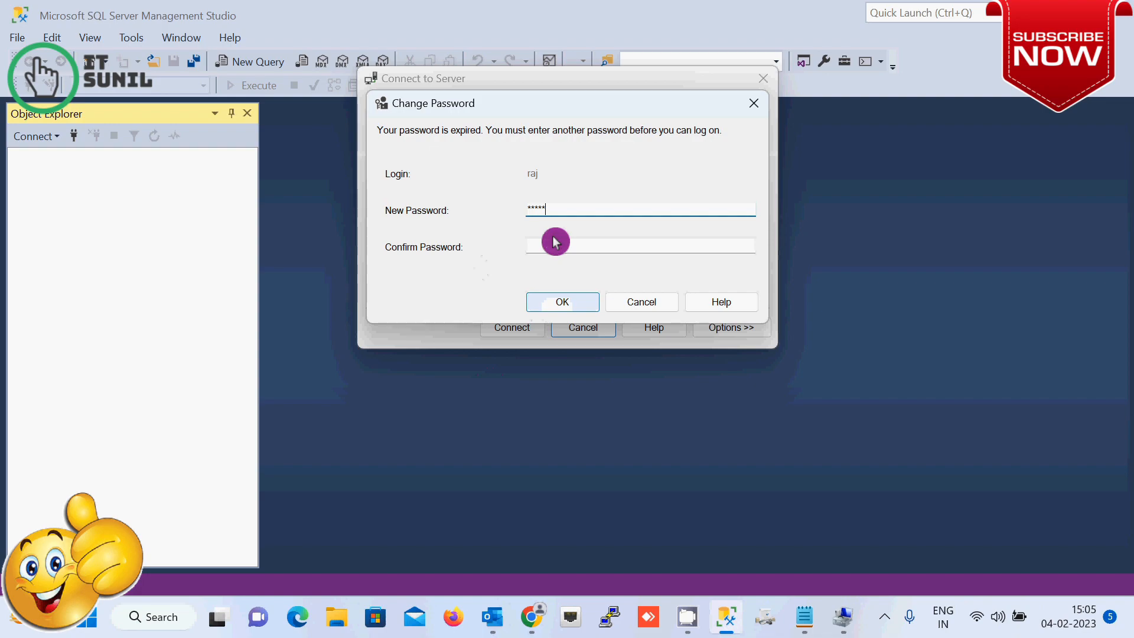
- Enter and confirm a new account password for the SQL Server login to complete the connection
{"action": "type", "text": "*"}
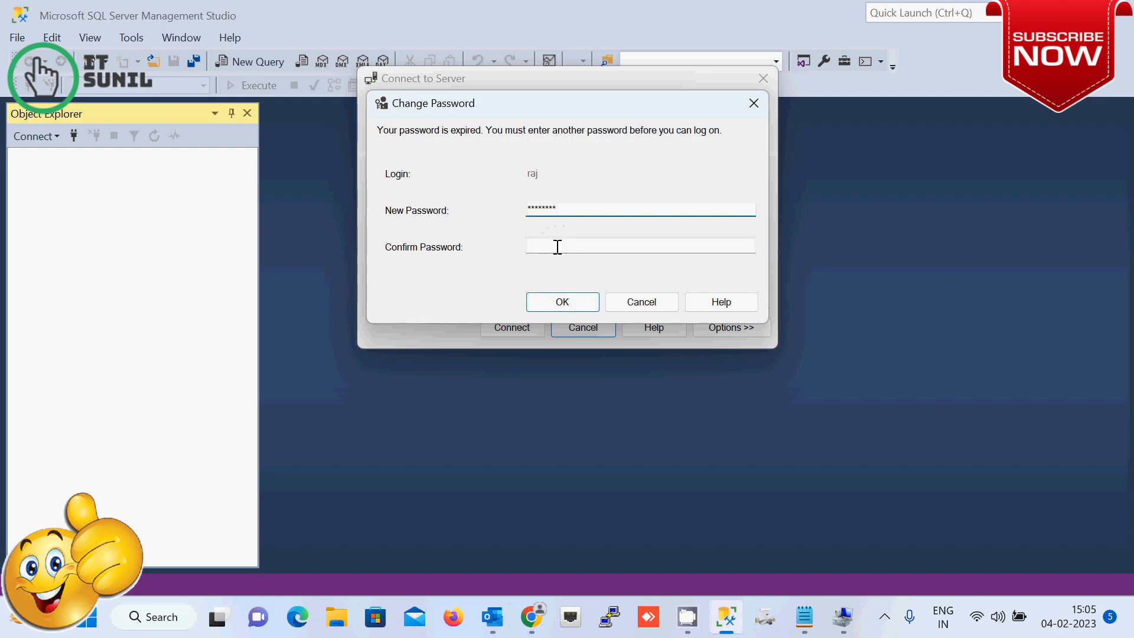
{"action": "left_click", "coordinate": [557, 247]}
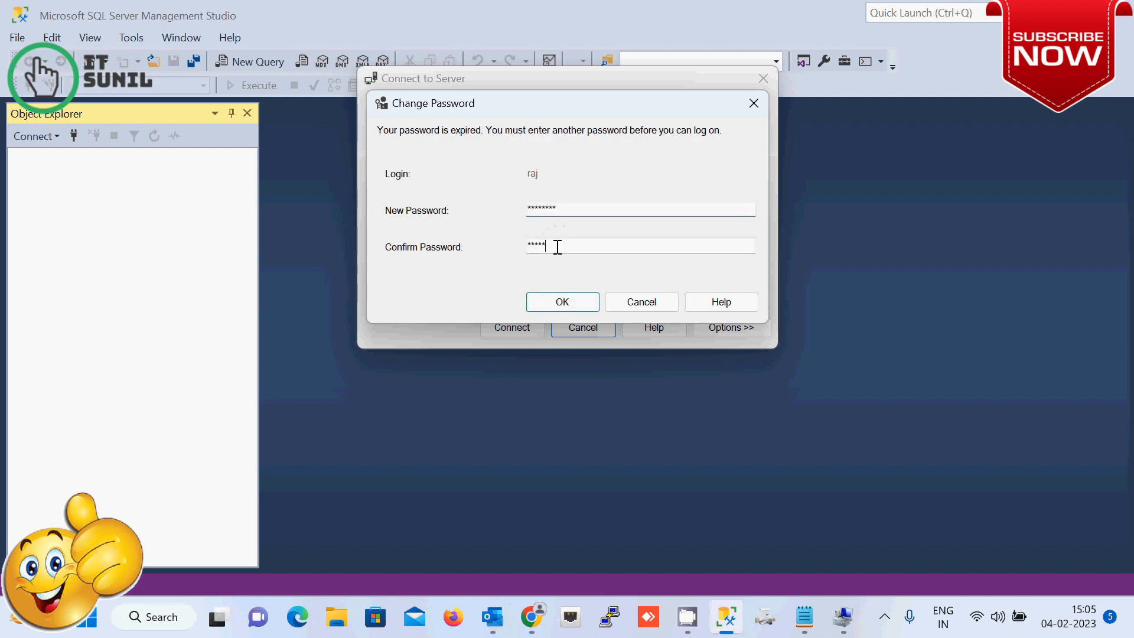
{"action": "type", "text": "********"}
{"action": "left_click", "coordinate": [562, 302]}
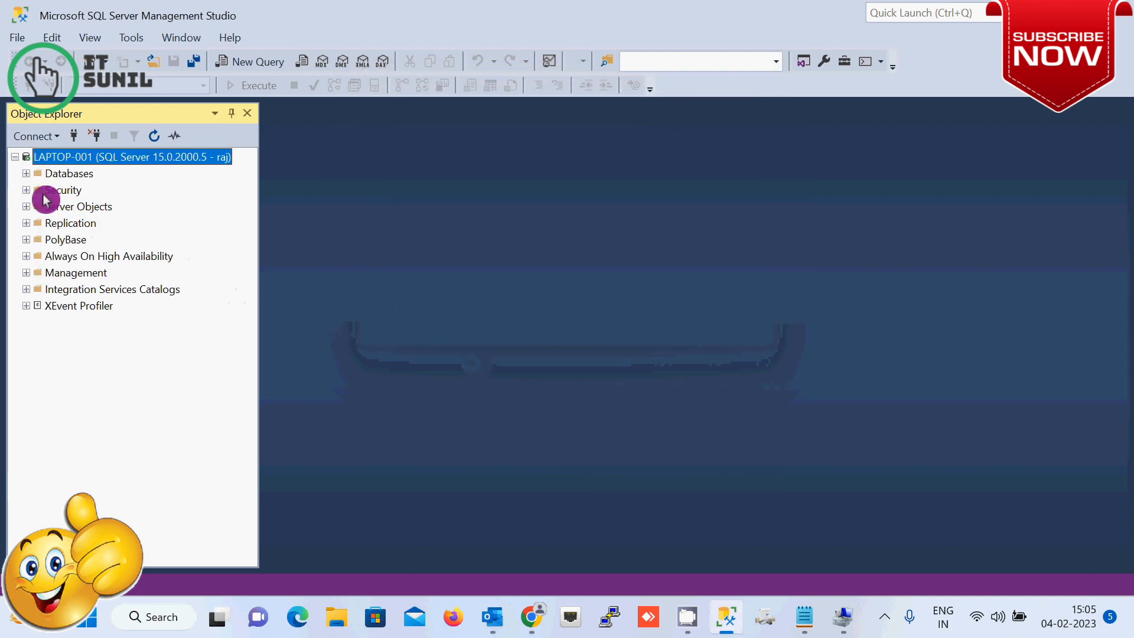
- List the server's databases and try to expand the DEMO database under the SQL Server login
{"action": "left_click", "coordinate": [26, 173]}
{"action": "left_click", "coordinate": [37, 222]}
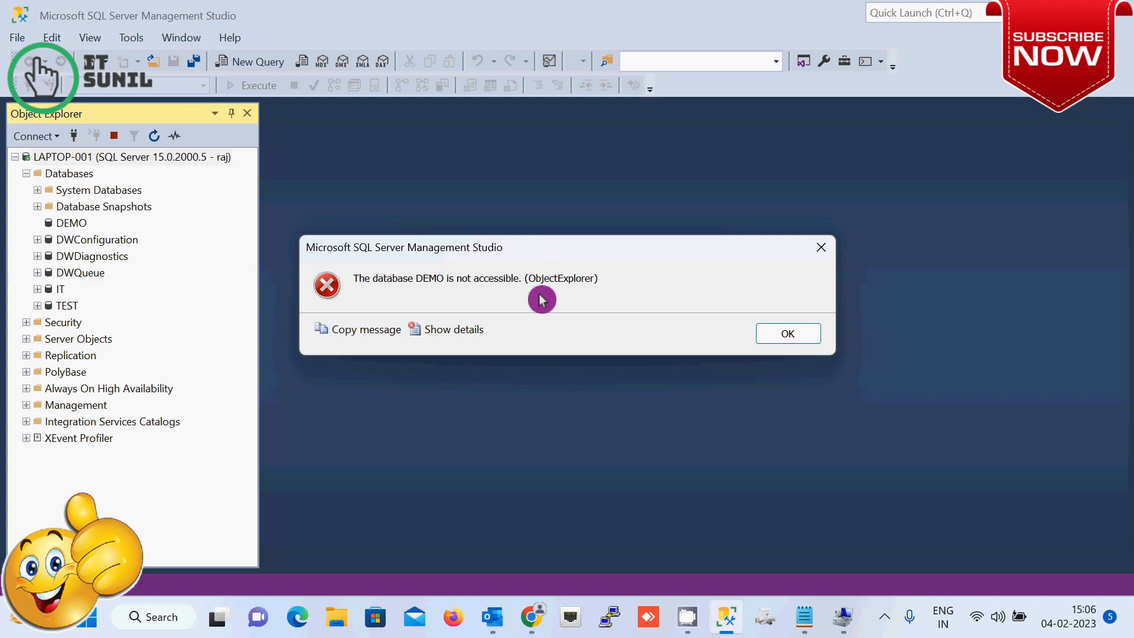
{"action": "left_click", "coordinate": [812, 336]}
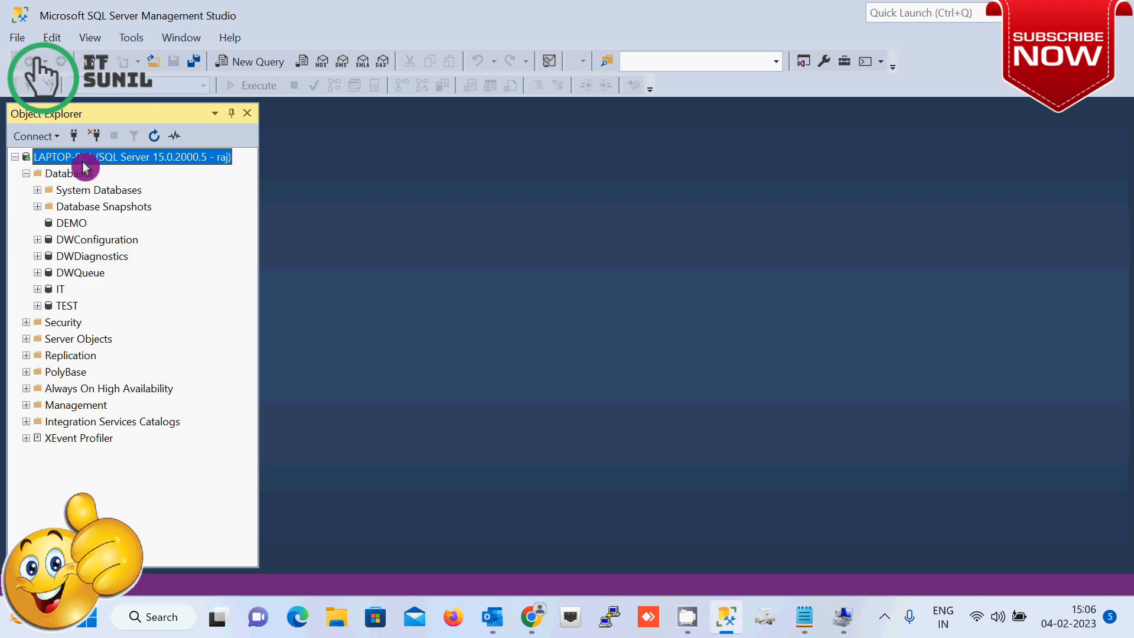
- Disconnect the SQL Server login's session and reconnect to LAPTOP-001 using Windows Authentication
{"action": "left_click", "coordinate": [94, 135]}
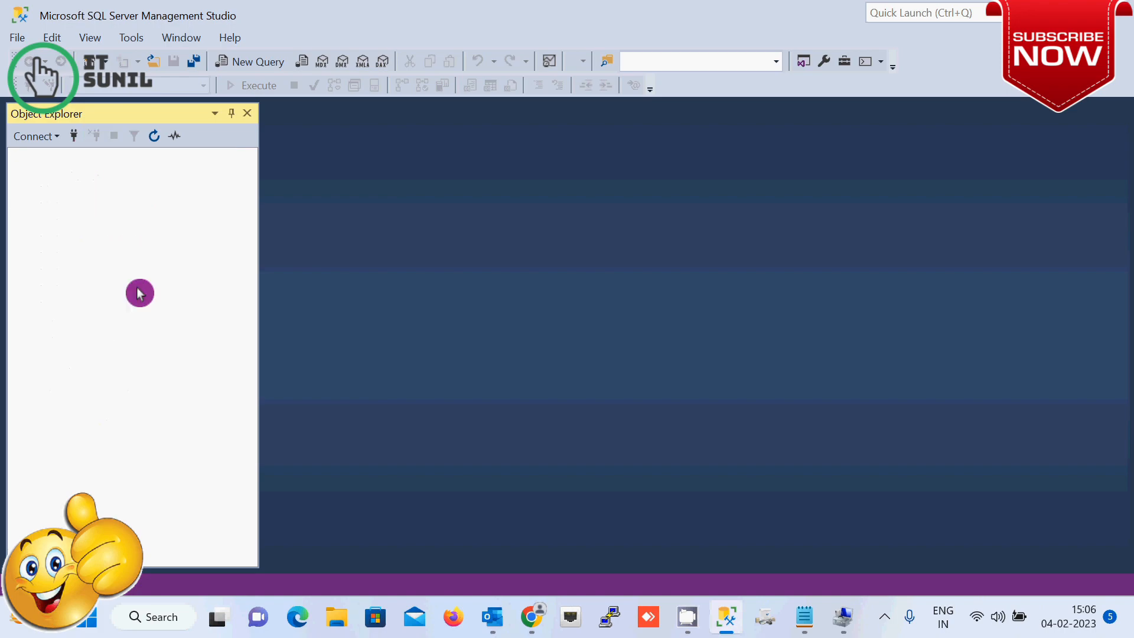
{"action": "left_click", "coordinate": [74, 135]}
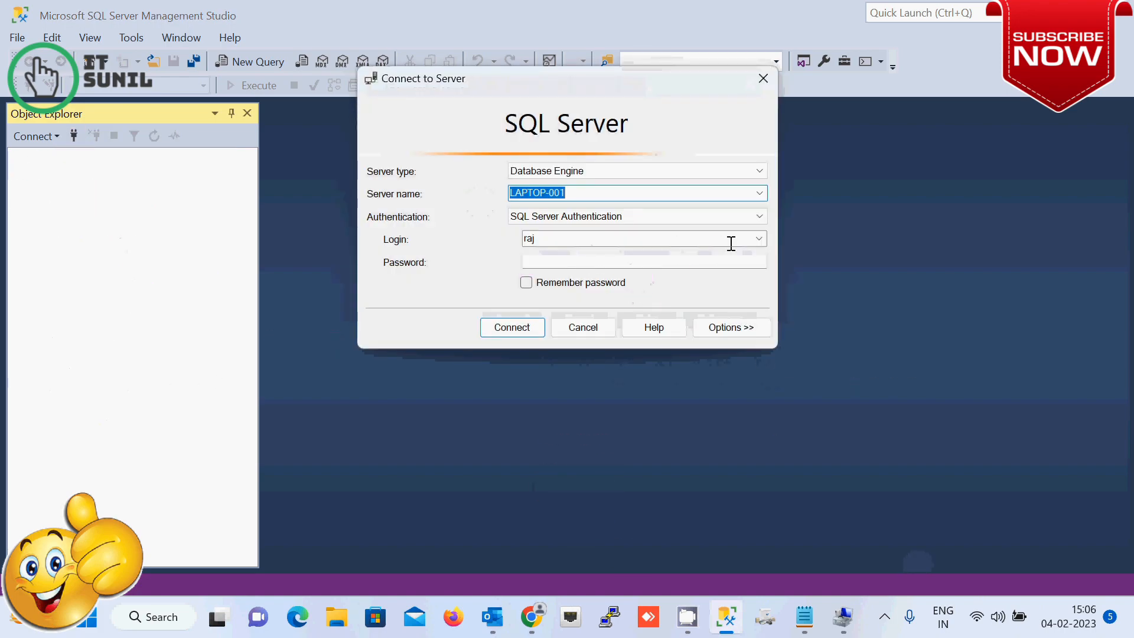
{"action": "left_click", "coordinate": [763, 220]}
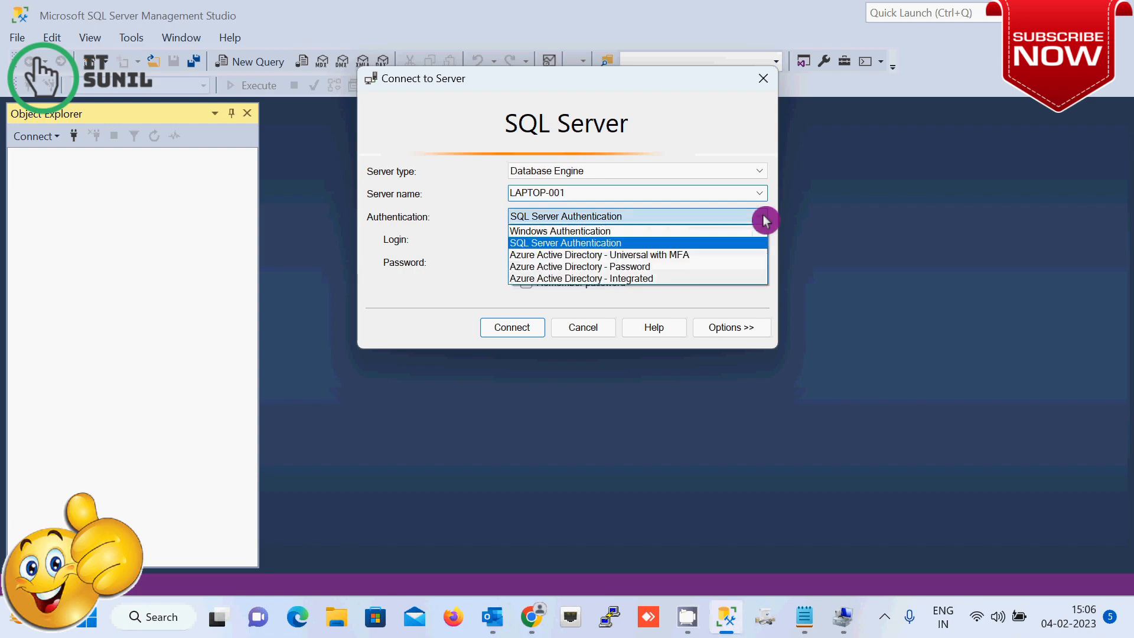
{"action": "left_click", "coordinate": [562, 231]}
{"action": "left_click", "coordinate": [512, 331]}
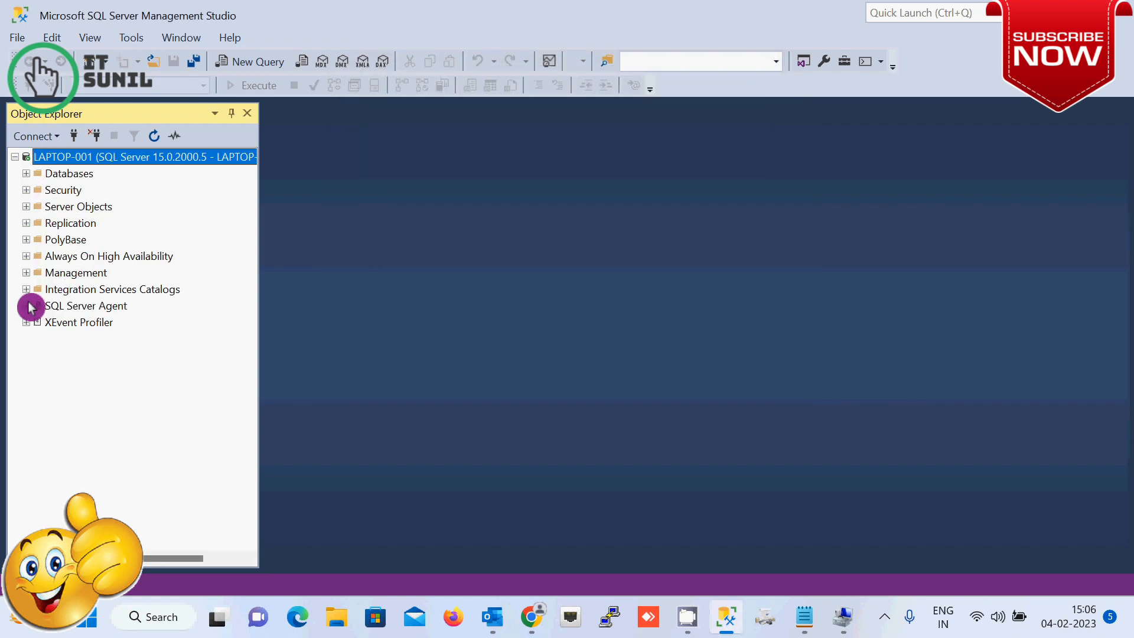
- Open the new SQL Server login's properties from the server's security logins and review its server roles and user mapping
{"action": "left_click", "coordinate": [26, 190]}
{"action": "left_click", "coordinate": [39, 207]}
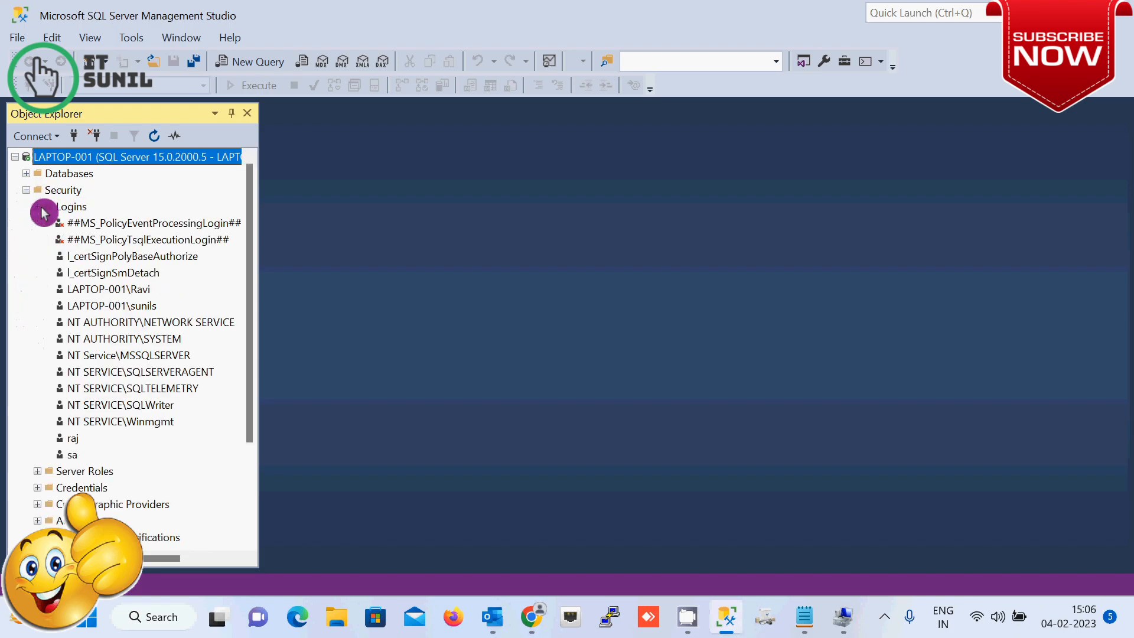
{"action": "right_click", "coordinate": [73, 208]}
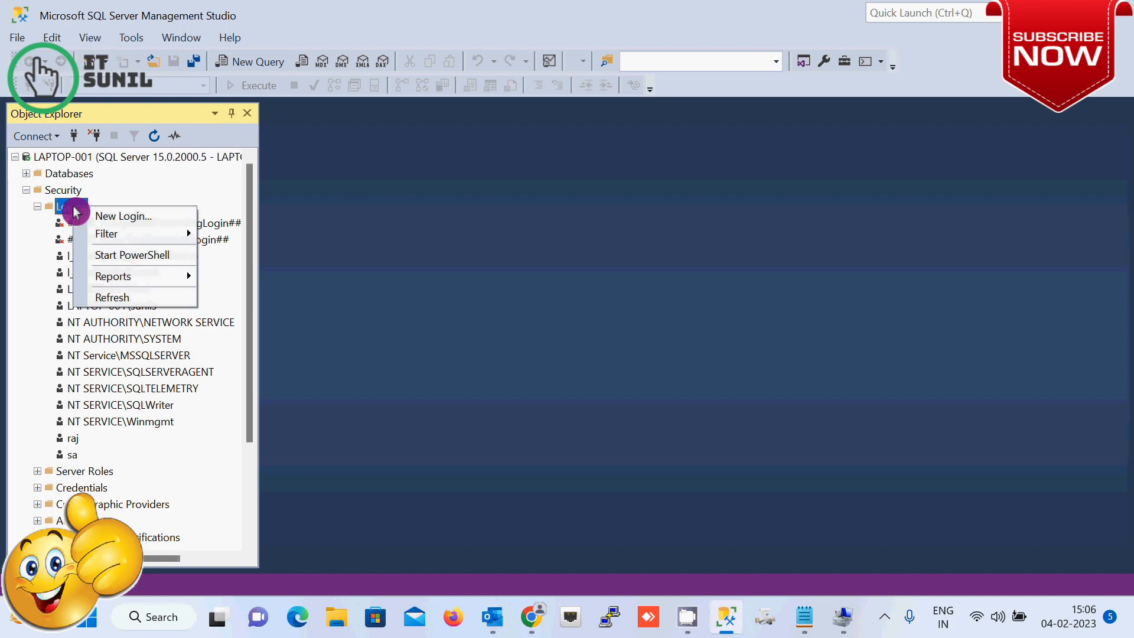
{"action": "left_click", "coordinate": [73, 446]}
{"action": "right_click", "coordinate": [73, 446]}
{"action": "left_click", "coordinate": [113, 486]}
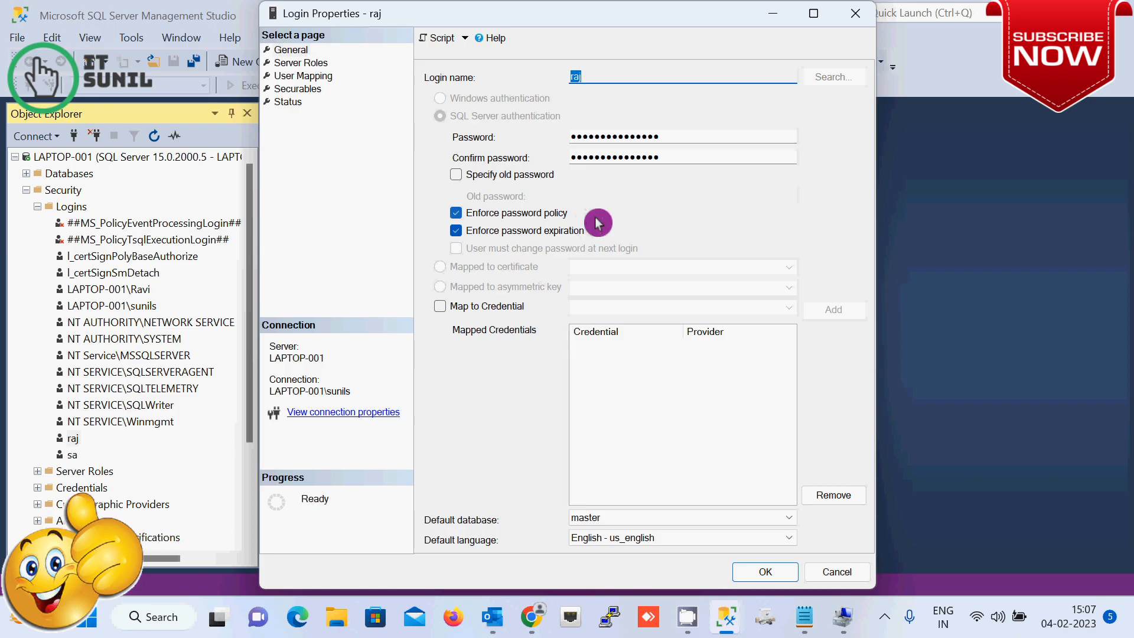
{"action": "left_click", "coordinate": [301, 63]}
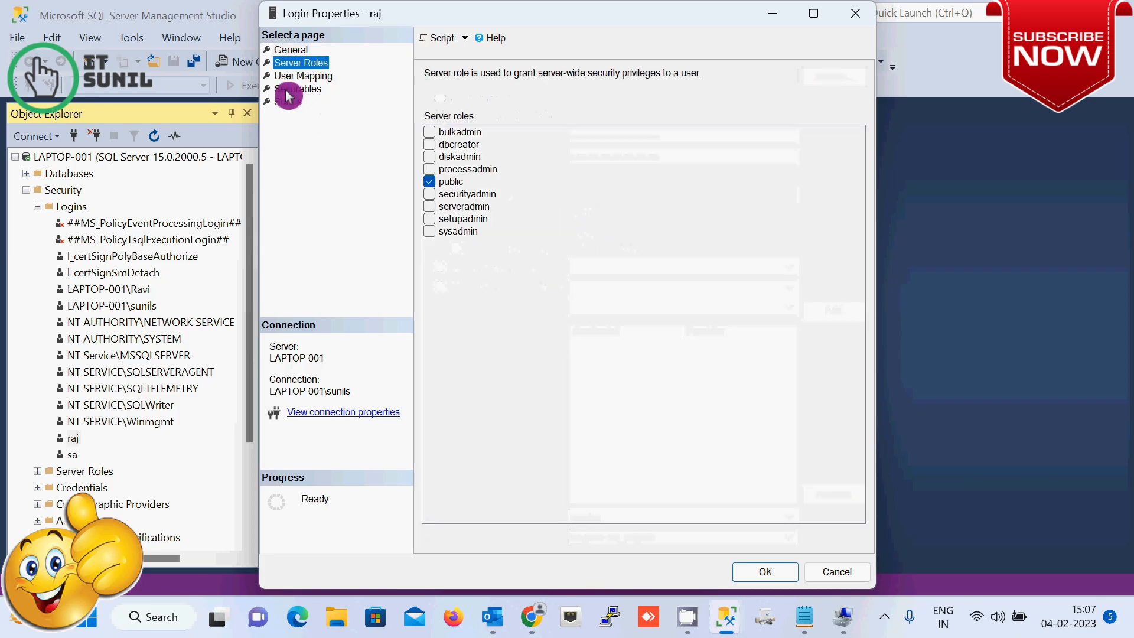
{"action": "left_click", "coordinate": [305, 76]}
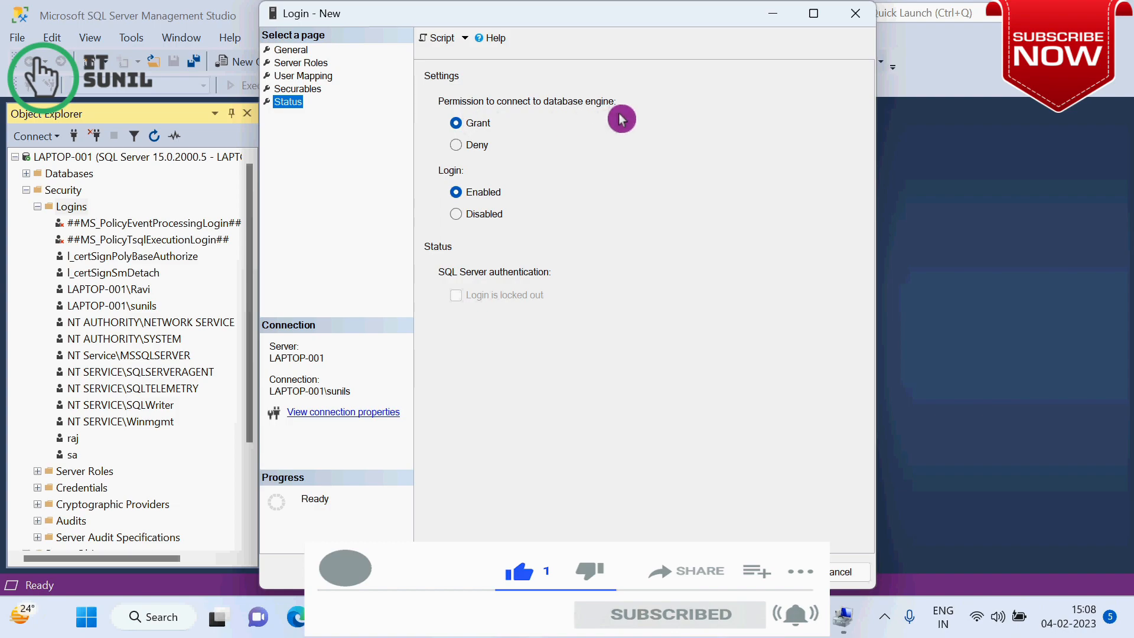
- Set the database engine connection permission to Deny in the new login's status settings and cancel creating the login
{"action": "left_click", "coordinate": [458, 148]}
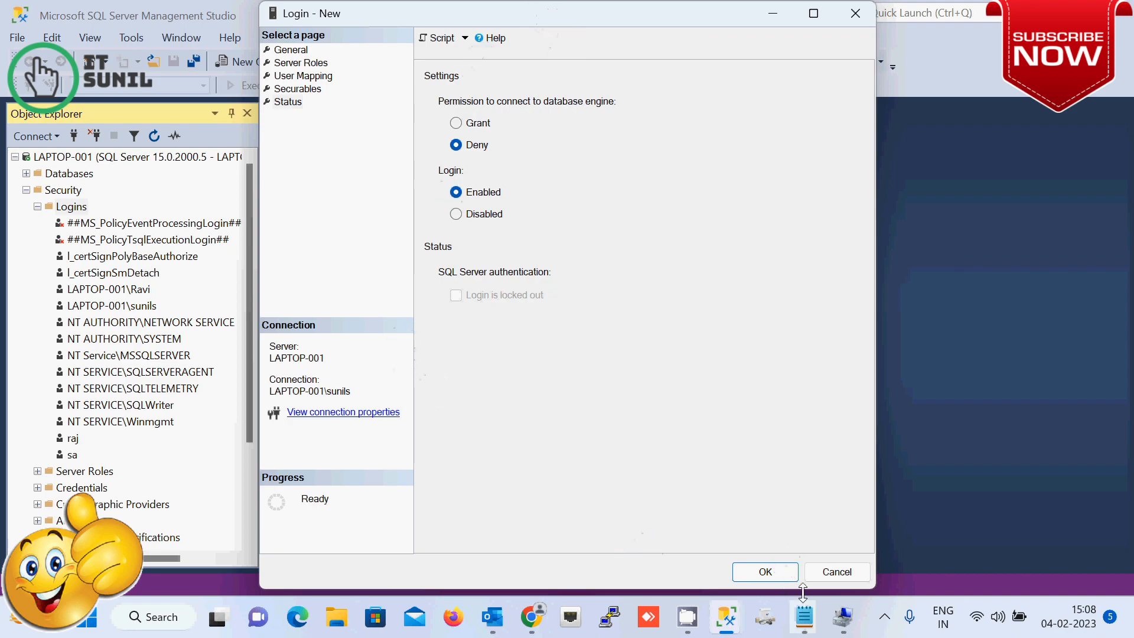
{"action": "left_click", "coordinate": [851, 572]}
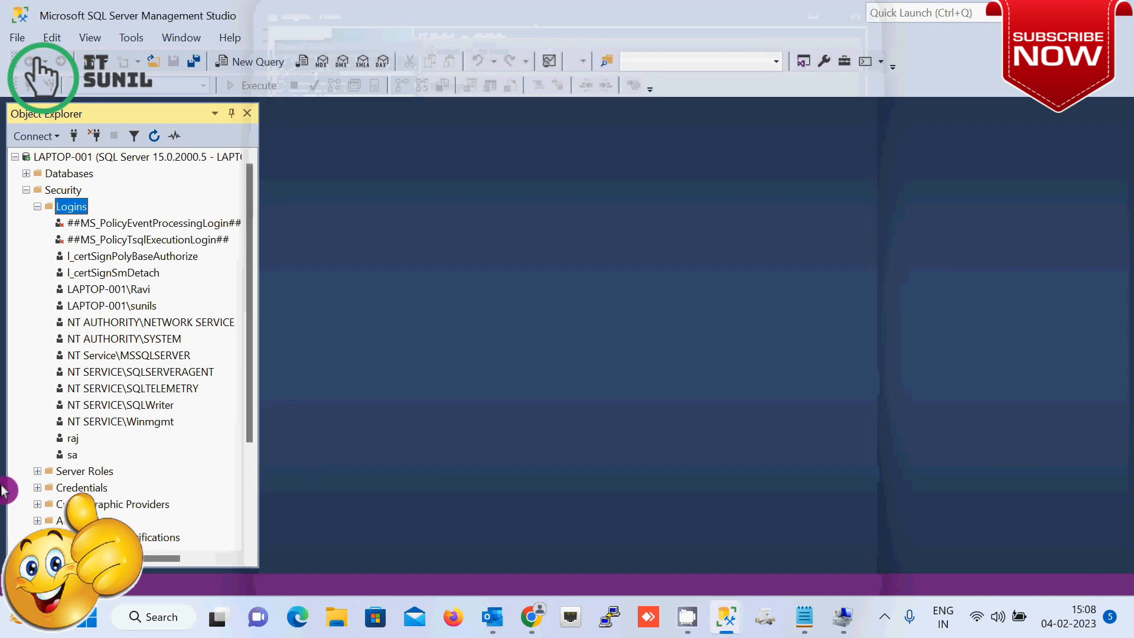
- Open the SQL Server login's status settings and switch its database engine connection permission to Deny and back to Grant
{"action": "right_click", "coordinate": [71, 438]}
{"action": "left_click", "coordinate": [168, 567]}
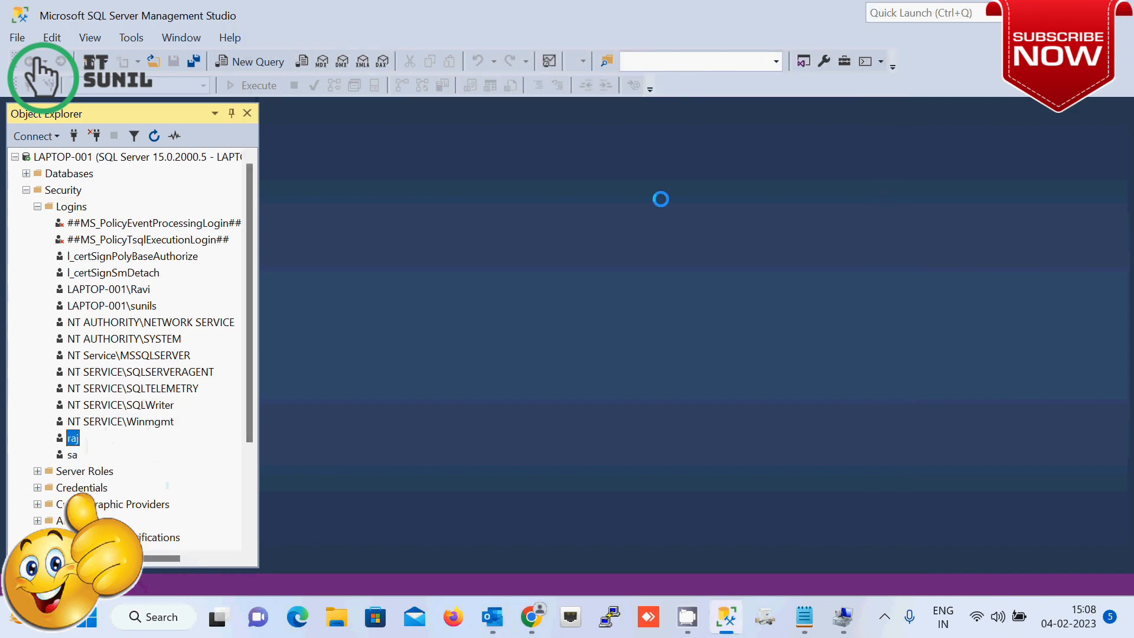
{"action": "left_click", "coordinate": [287, 107]}
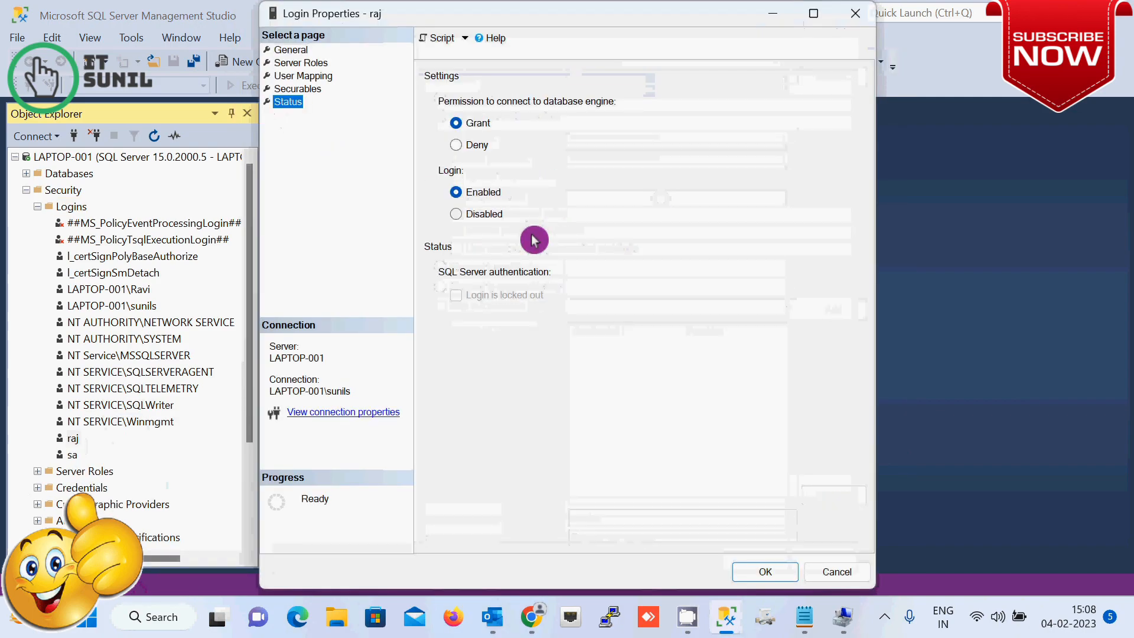
{"action": "left_click", "coordinate": [456, 145]}
{"action": "left_click", "coordinate": [456, 122]}
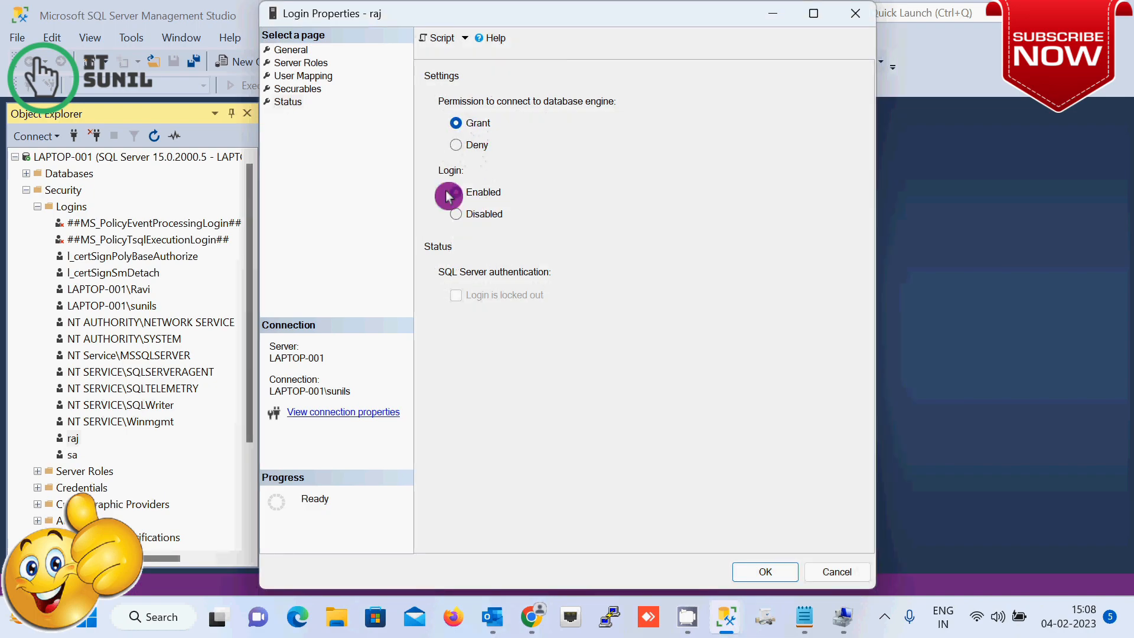